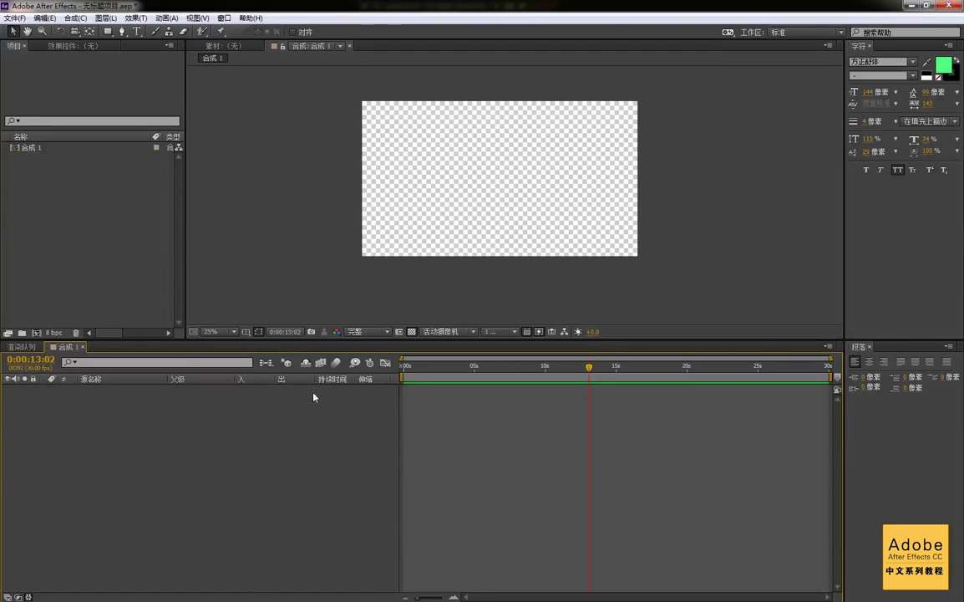
Step: Move the current time to 0:00:00:11 and start a new solid layer in composition 合成 1
drag(589, 366, 407, 366)
click(34, 148)
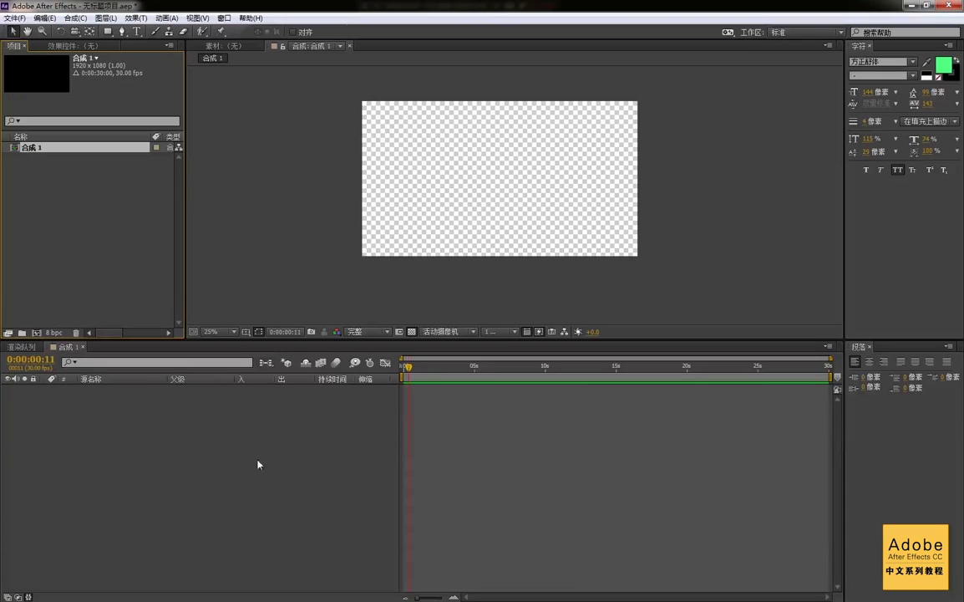
right_click(277, 414)
mouse_move(331, 417)
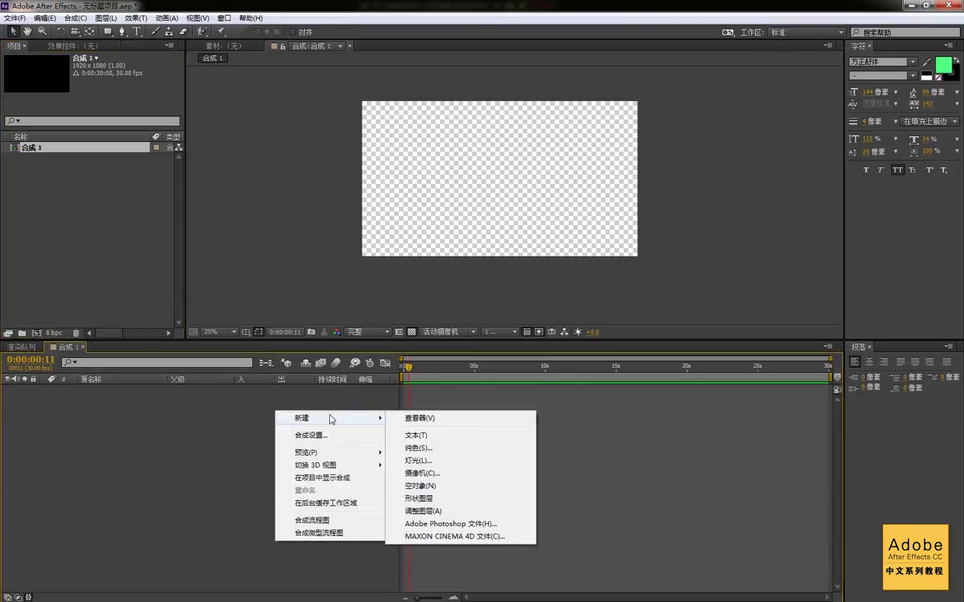
click(441, 453)
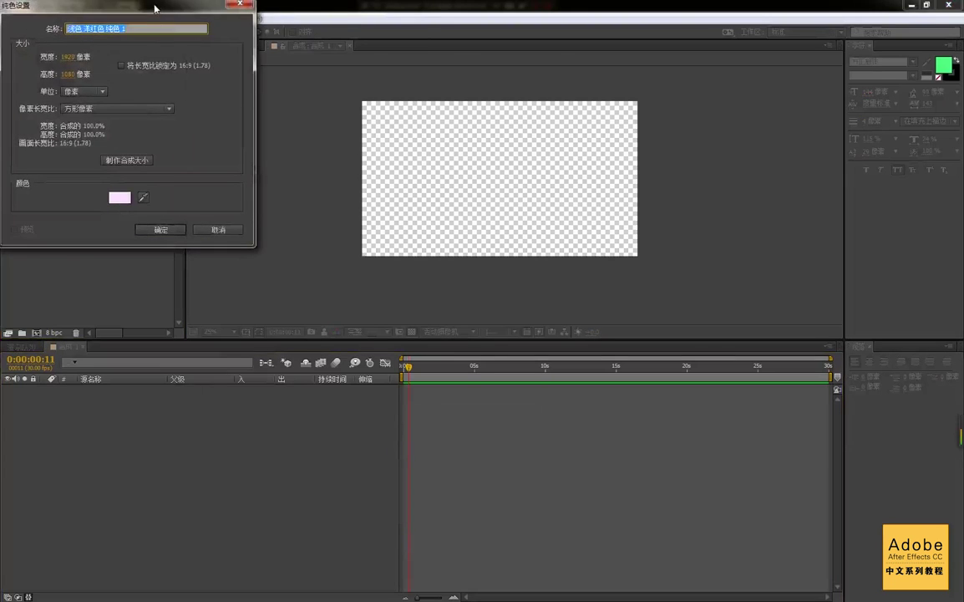
Step: Review the new solid's name, size and available measurement units in the solid settings
drag(355, 198, 284, 186)
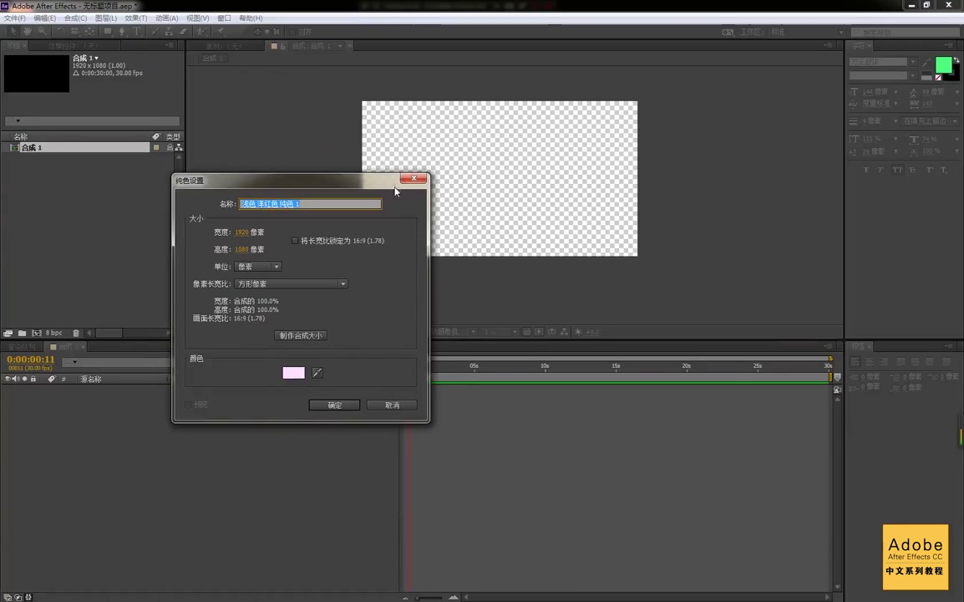
drag(354, 182, 376, 191)
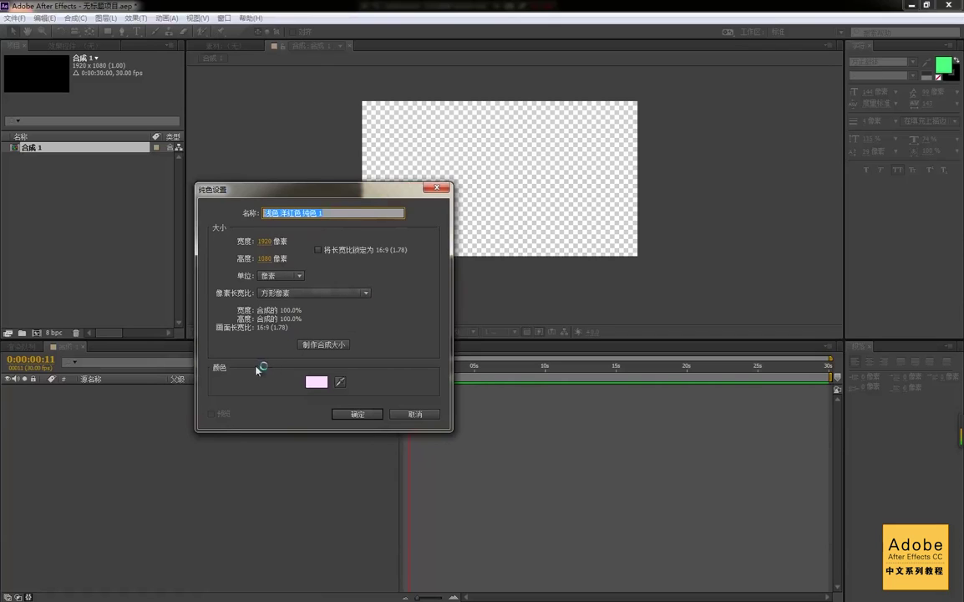
drag(323, 189, 266, 215)
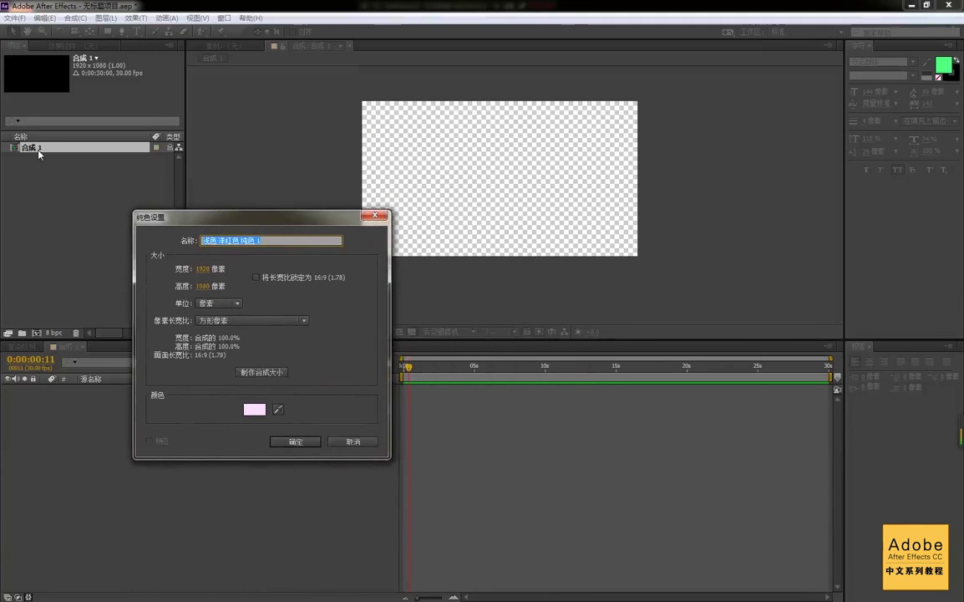
drag(310, 222, 359, 223)
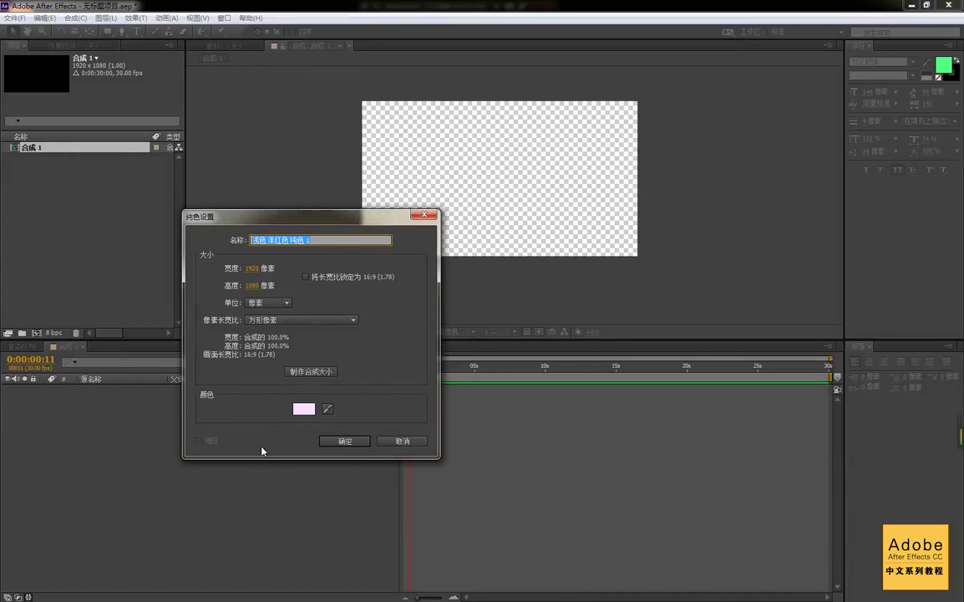
drag(335, 222, 352, 217)
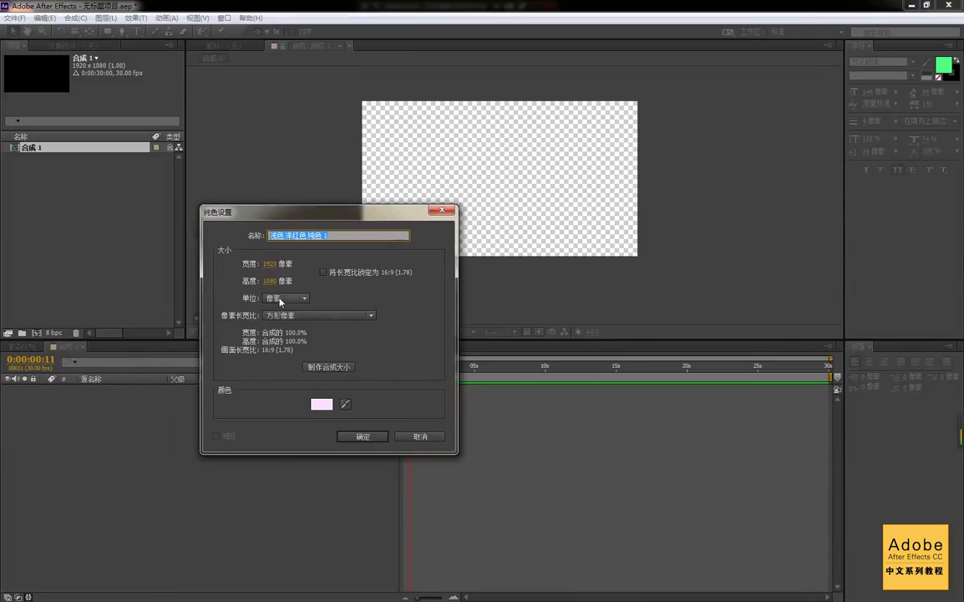
click(280, 298)
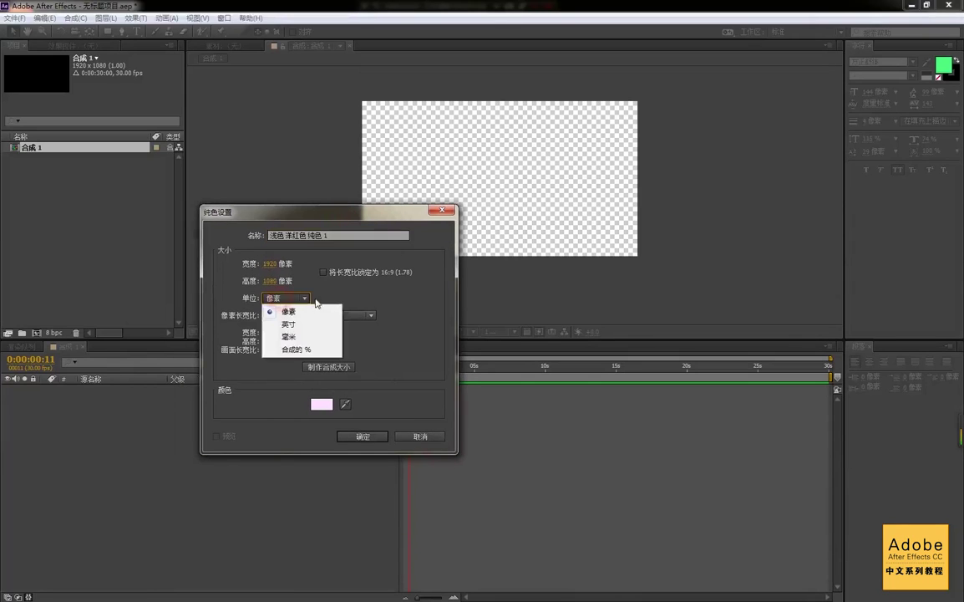
click(379, 303)
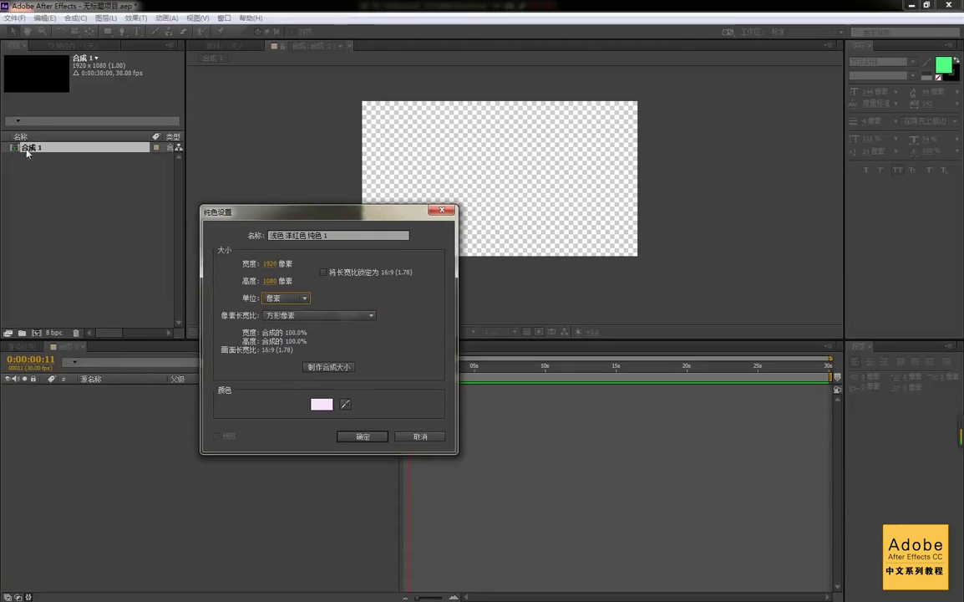
click(350, 237)
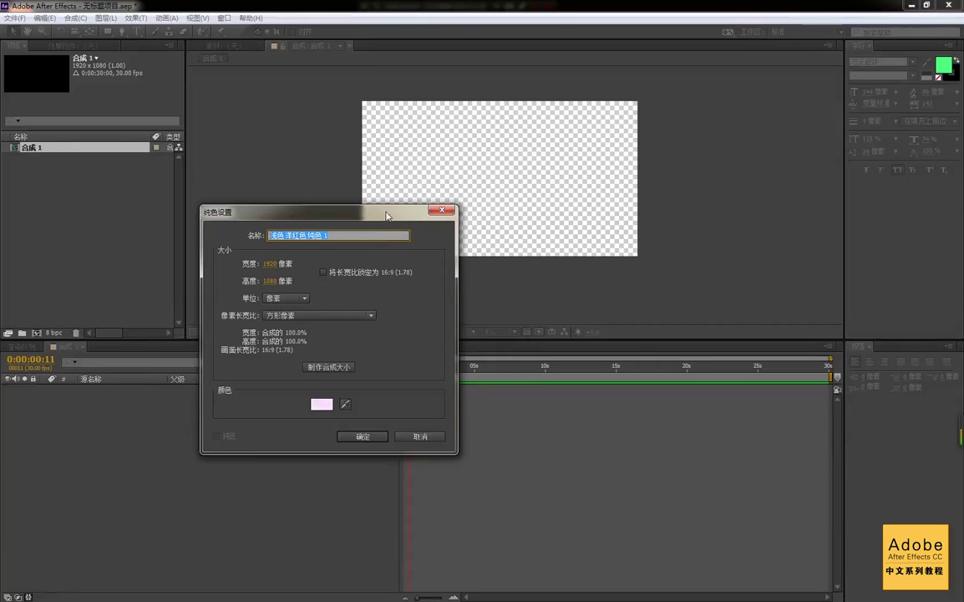
drag(315, 222, 395, 223)
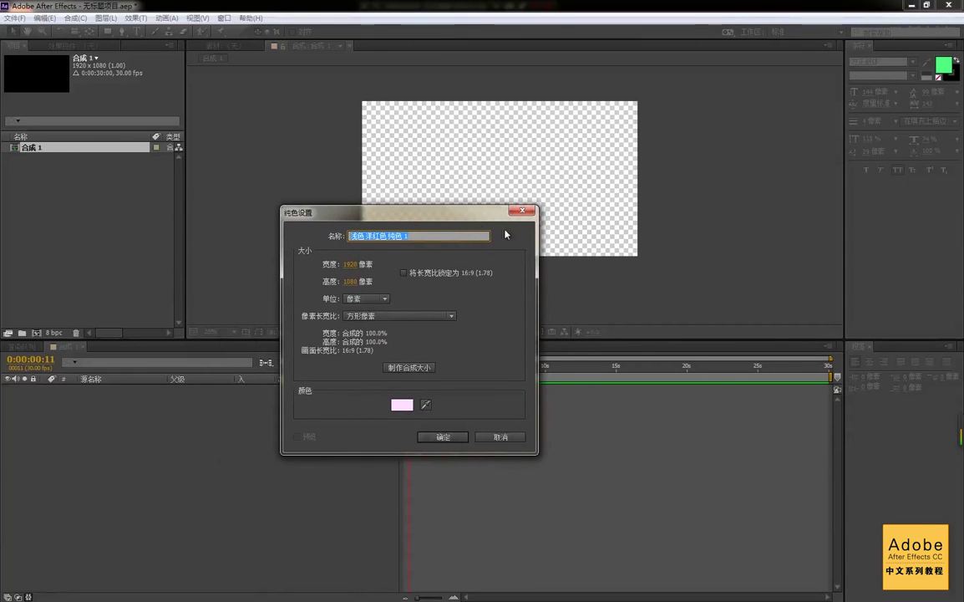
drag(441, 215, 471, 195)
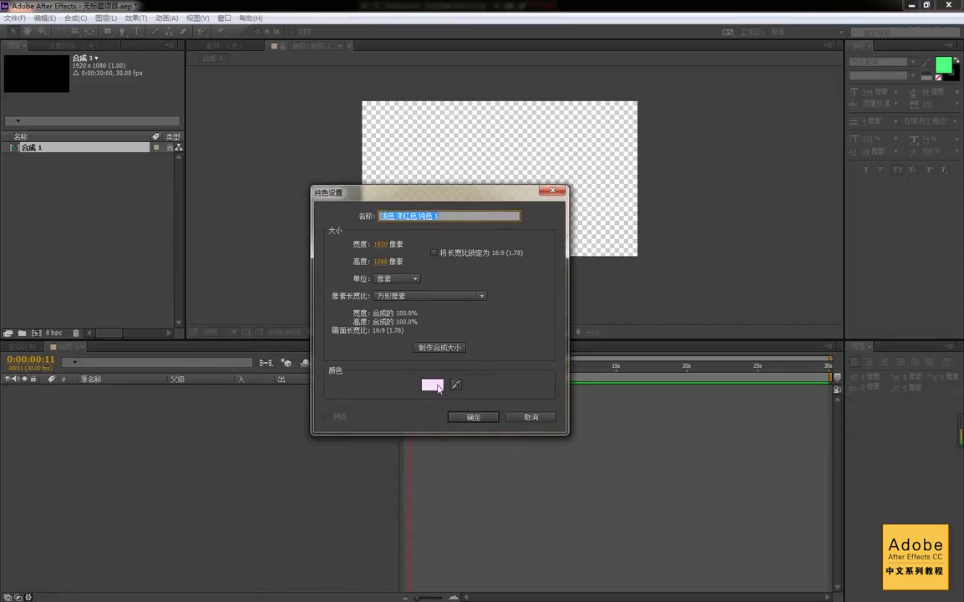
Step: Change the solid's colour to a saturated yellow with a hue of about 48° and create the 1920 × 1080 layer
click(435, 386)
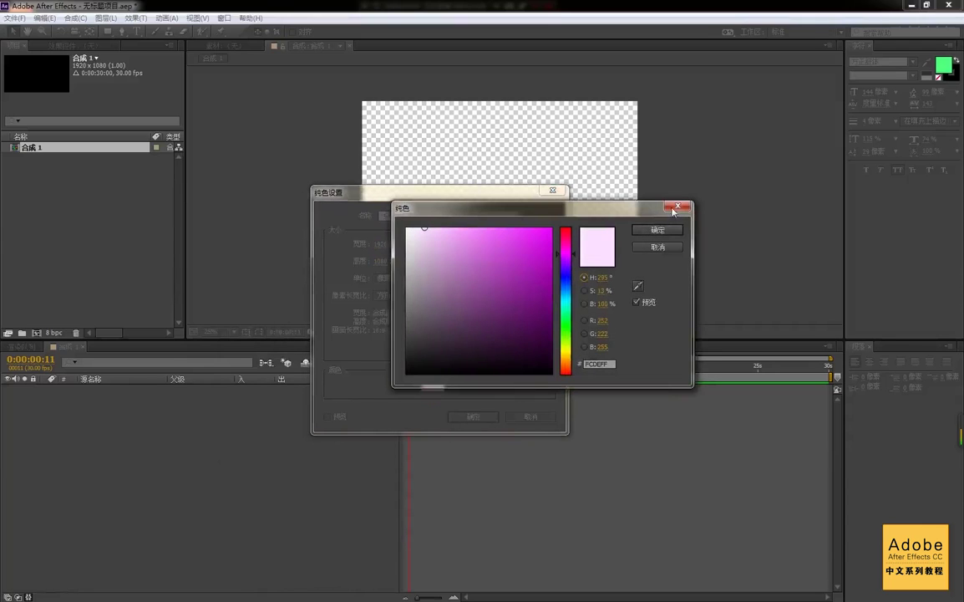
drag(608, 212, 437, 294)
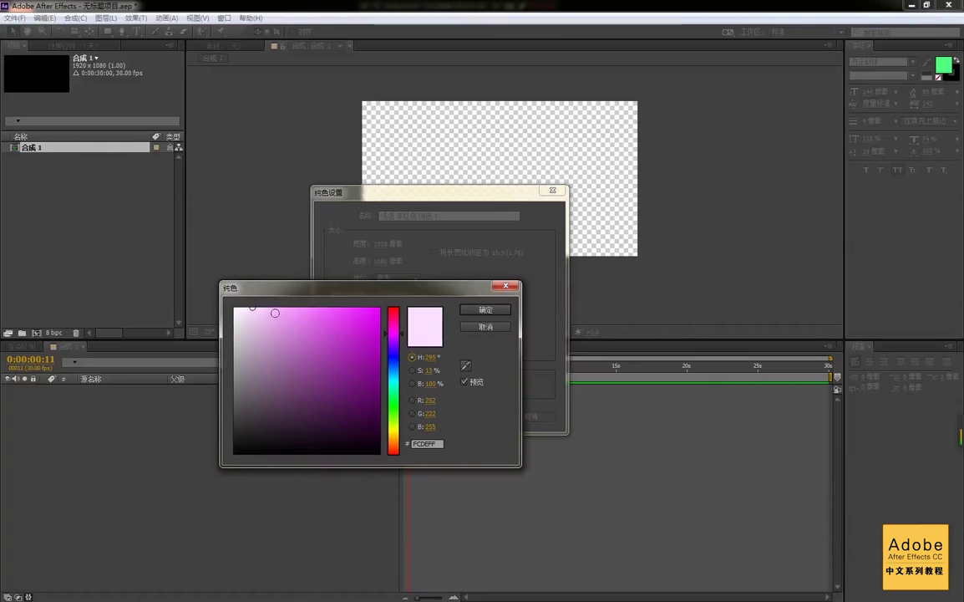
mouse_move(308, 333)
mouse_down()
mouse_move(253, 292)
mouse_move(213, 290)
mouse_up()
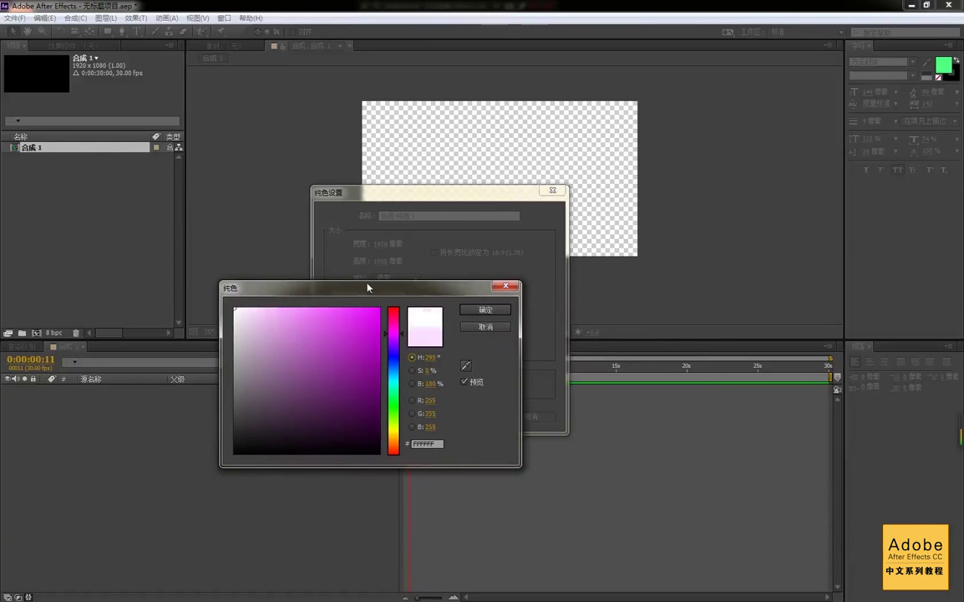
drag(367, 291, 398, 265)
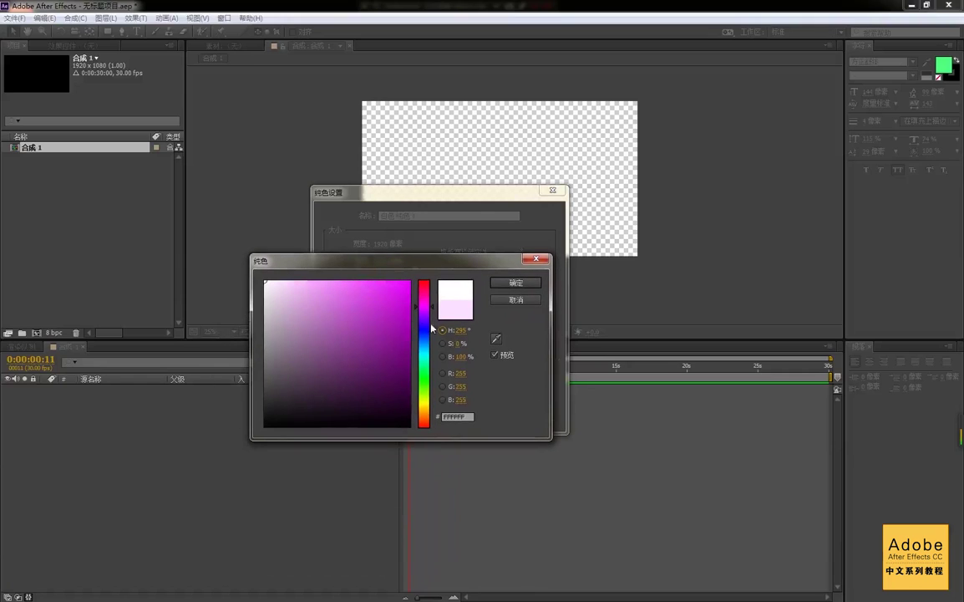
drag(423, 310, 425, 408)
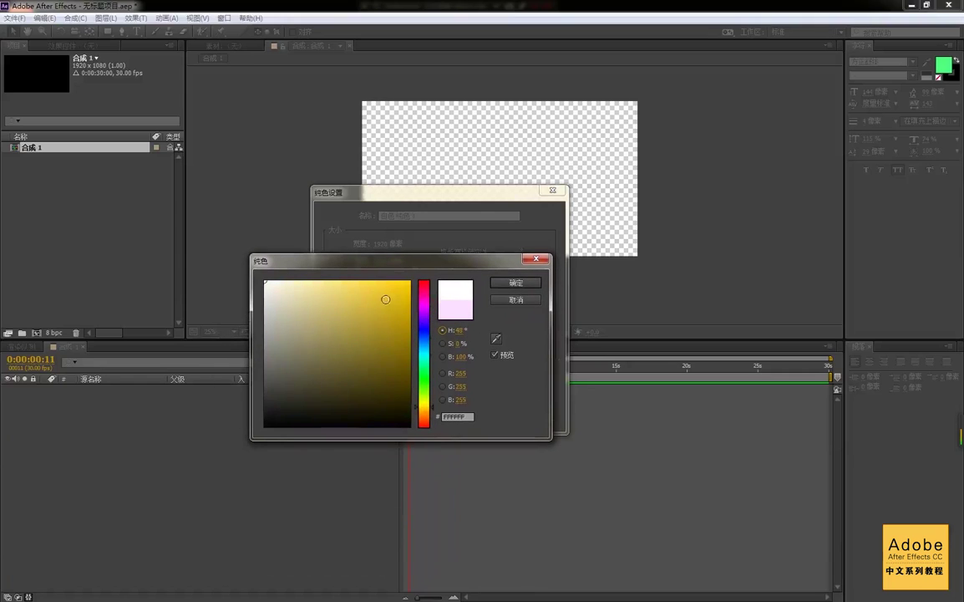
drag(385, 297, 416, 281)
click(521, 286)
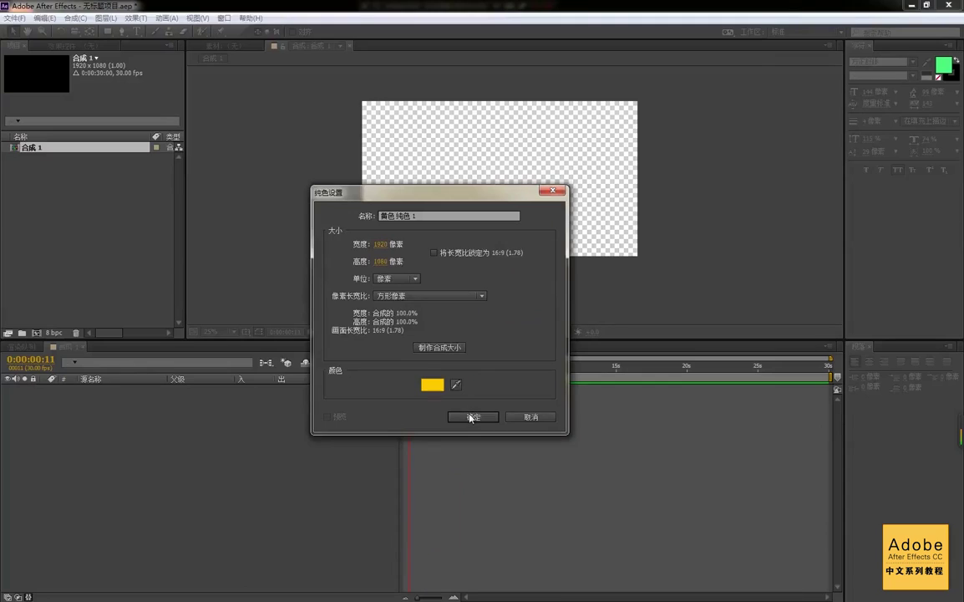
click(460, 415)
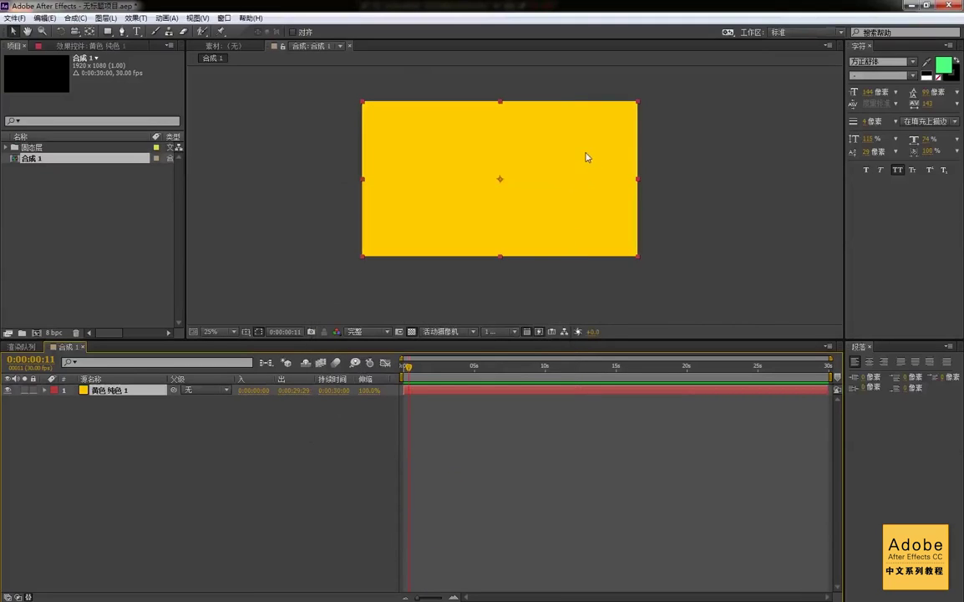
Step: Inspect the yellow solid in the composition view and look over its transform properties
scroll(585, 167, up, 2)
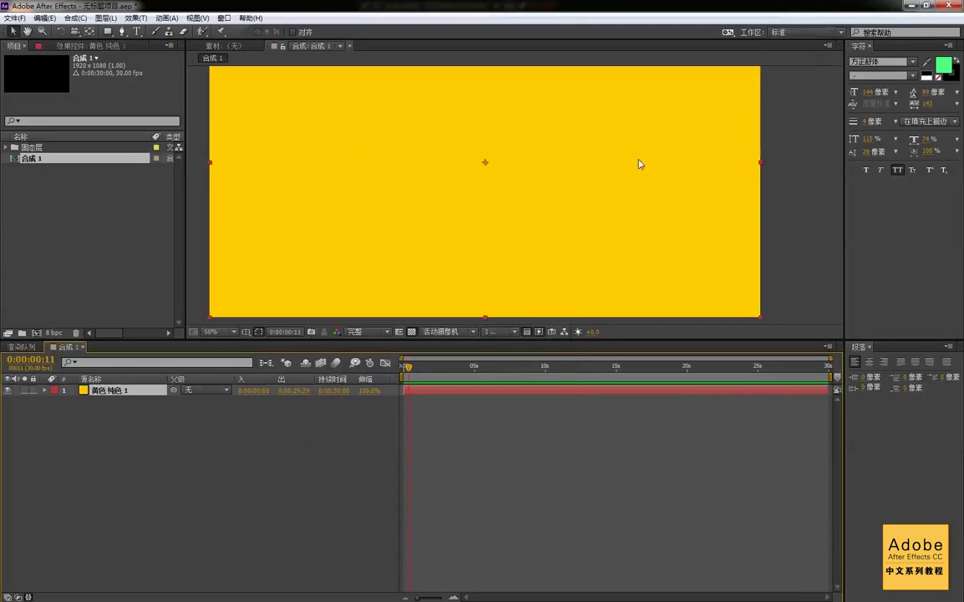
scroll(635, 160, down, 2)
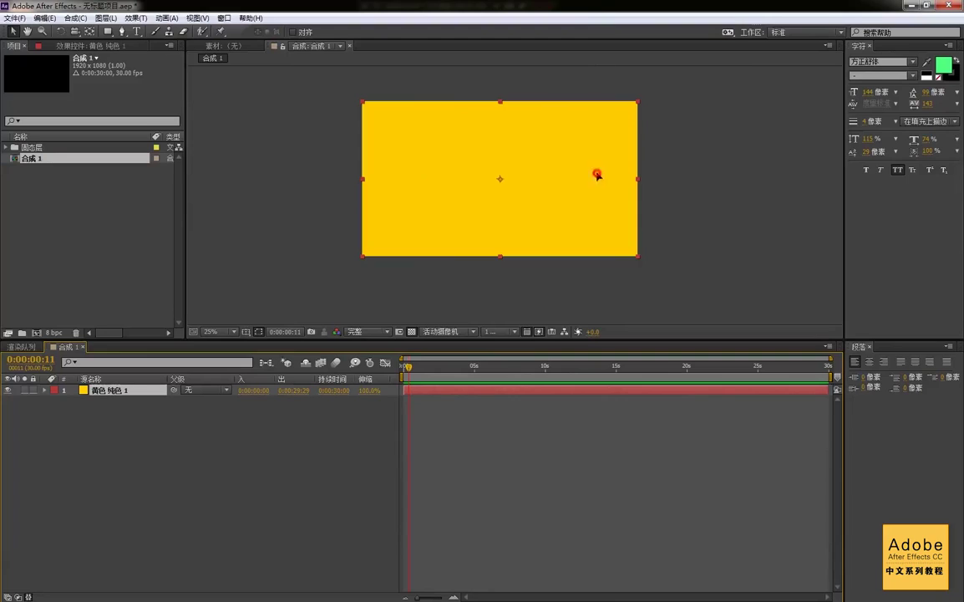
click(45, 390)
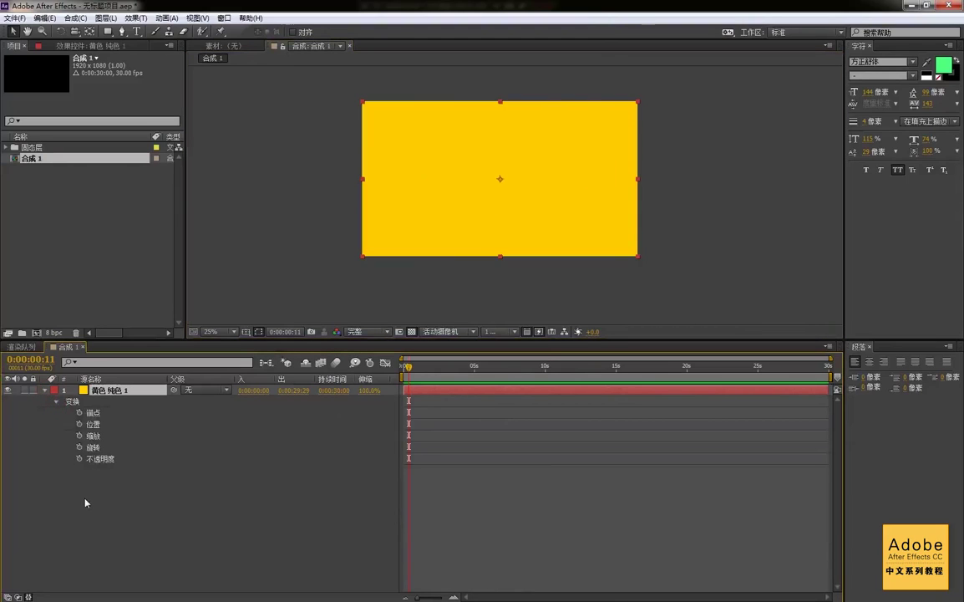
click(45, 390)
Step: Hide the timeline's in, out, duration and stretch columns and show the layer switches and modes columns
click(28, 597)
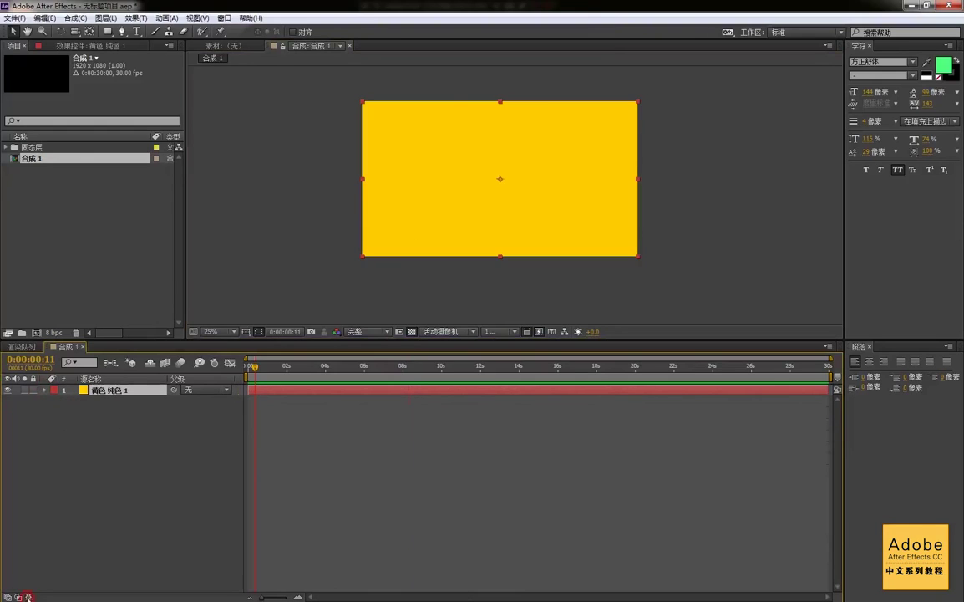
click(7, 596)
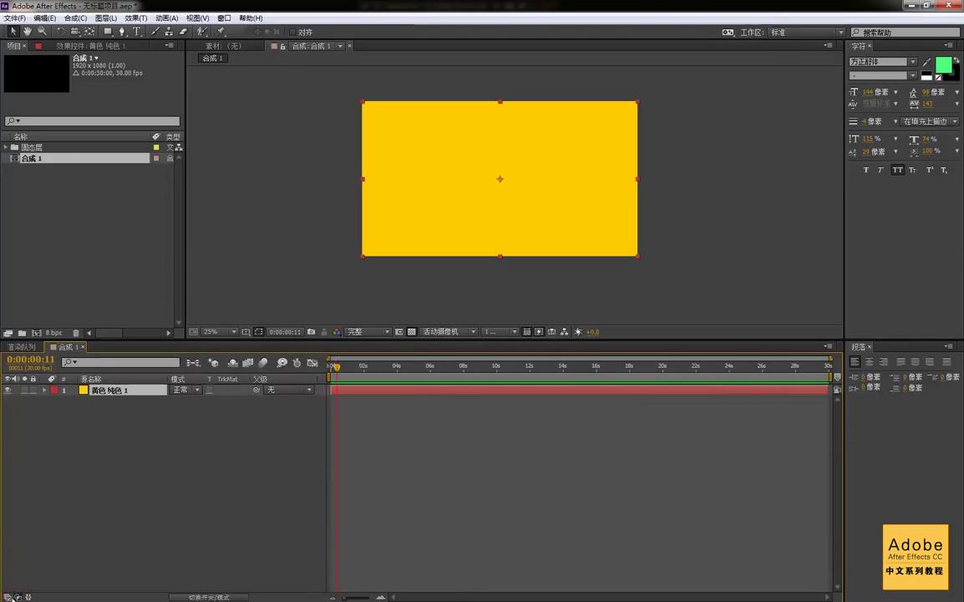
click(17, 596)
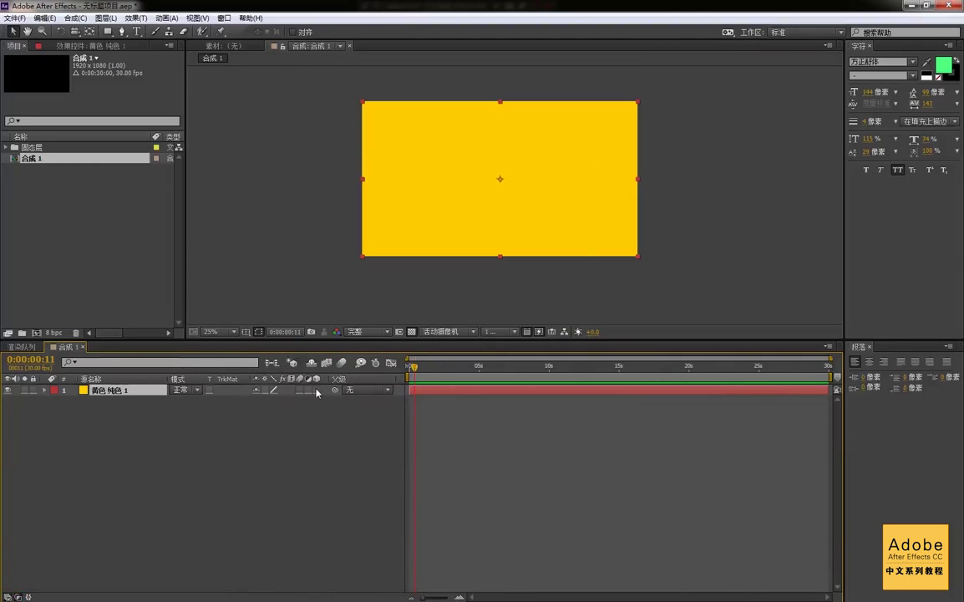
Step: Open the yellow solid's effect controls and look through the available effect categories without applying any
key(period)
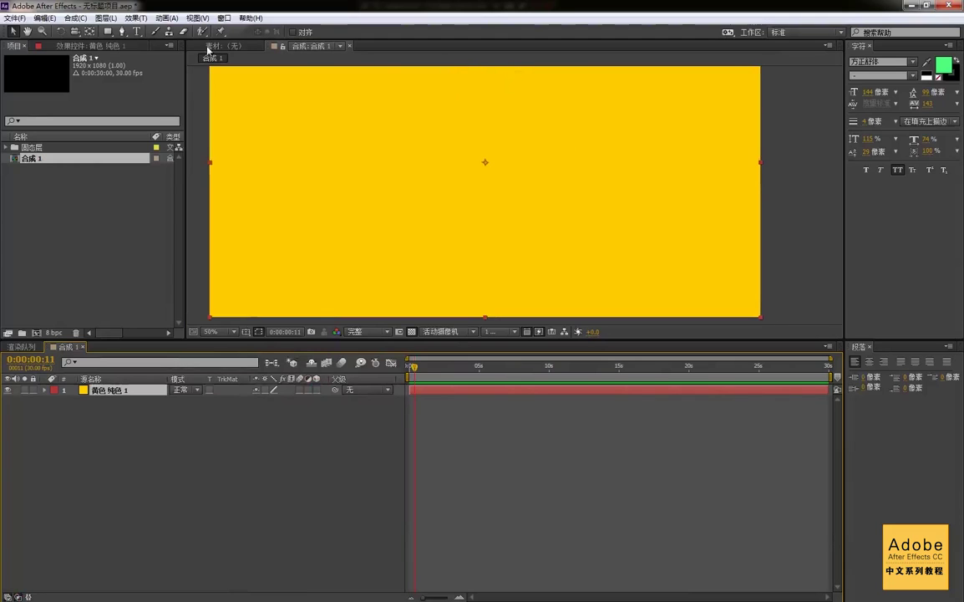
click(91, 45)
right_click(102, 115)
mouse_move(208, 434)
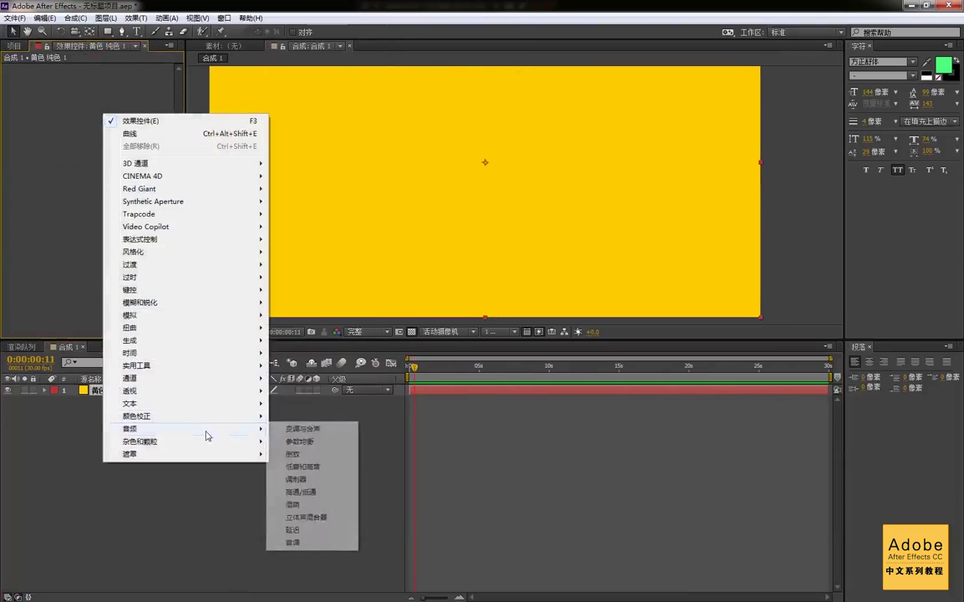
click(36, 159)
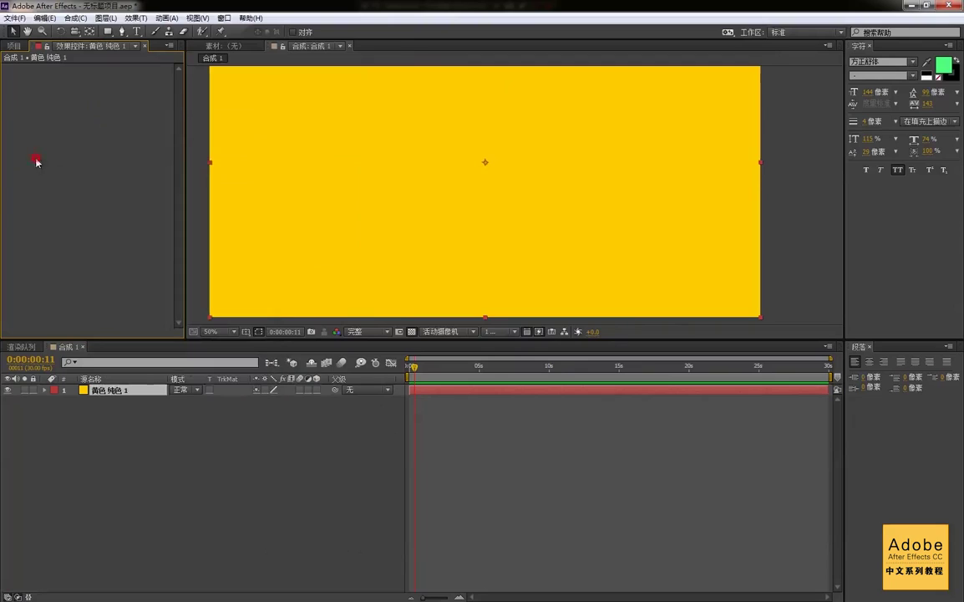
key(comma)
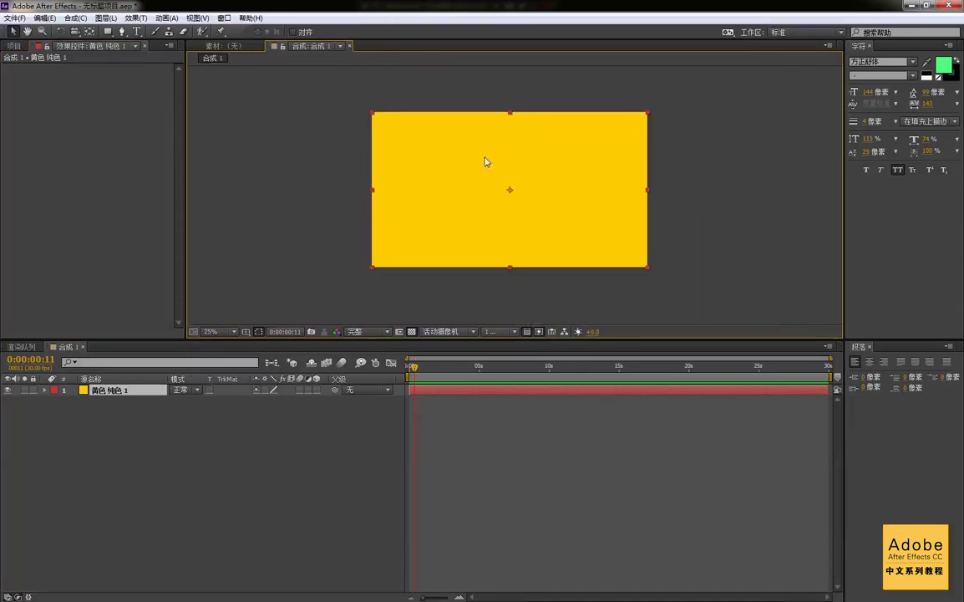
drag(499, 148, 488, 153)
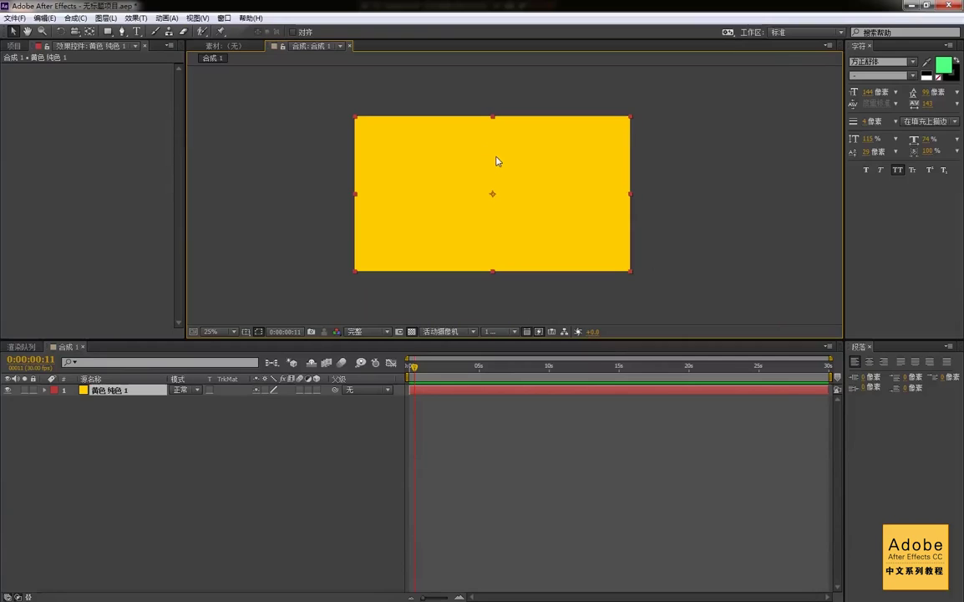
drag(516, 149, 514, 154)
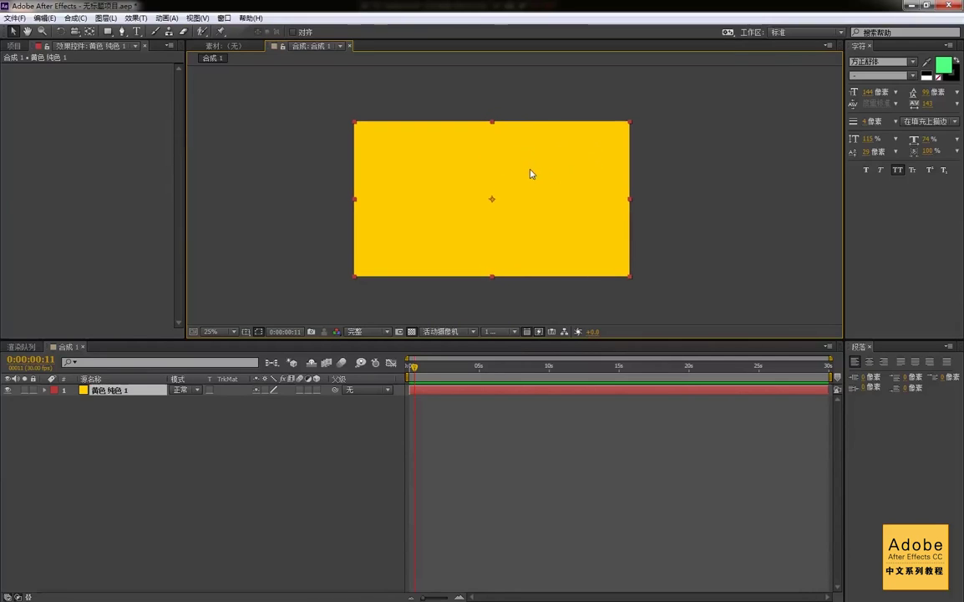
key(ctrl+alt+f)
key(ctrl+z)
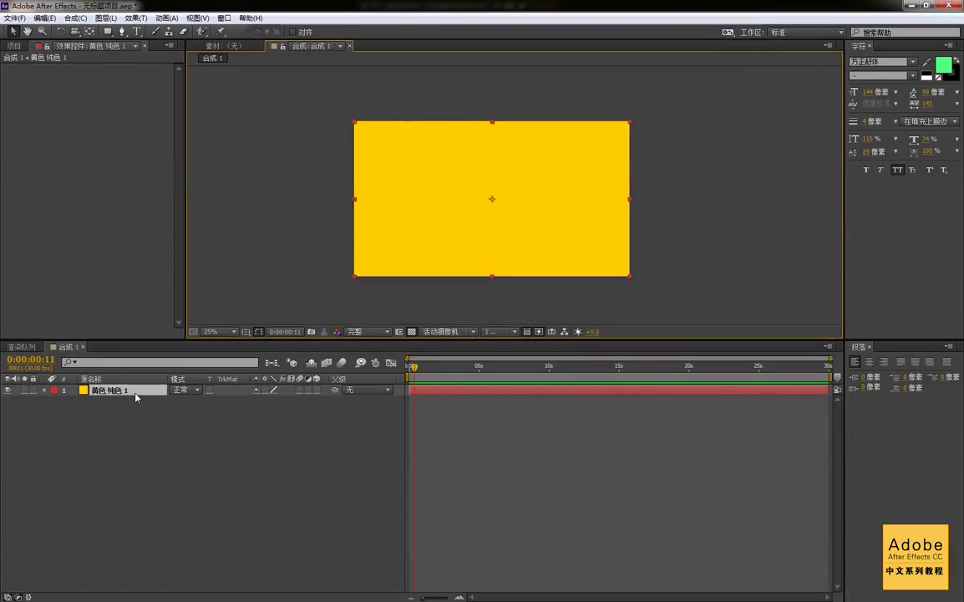
key(period)
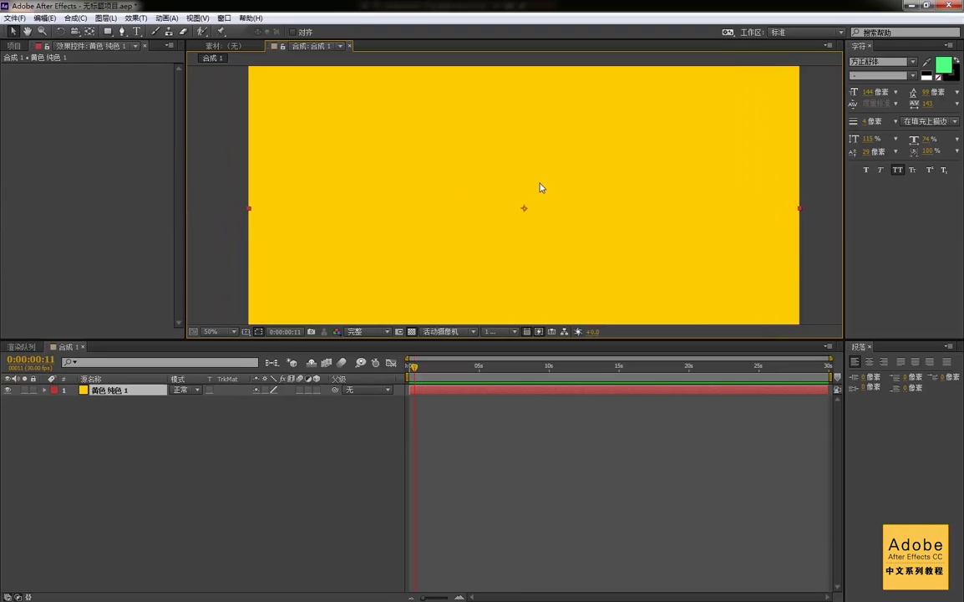
key(comma)
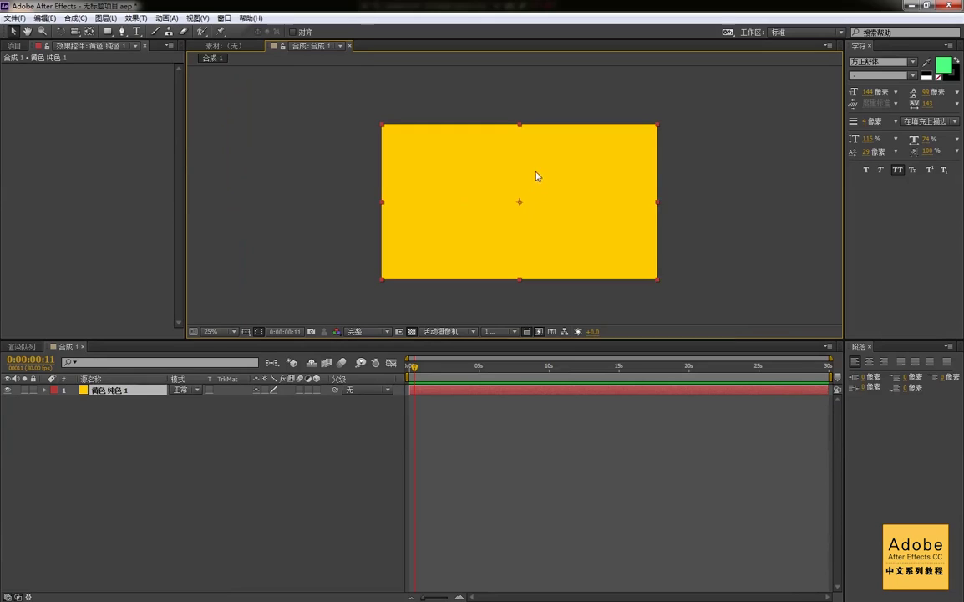
Step: Apply the Video Copilot Optical Flares effect to the yellow solid layer
drag(535, 164, 529, 156)
key(period)
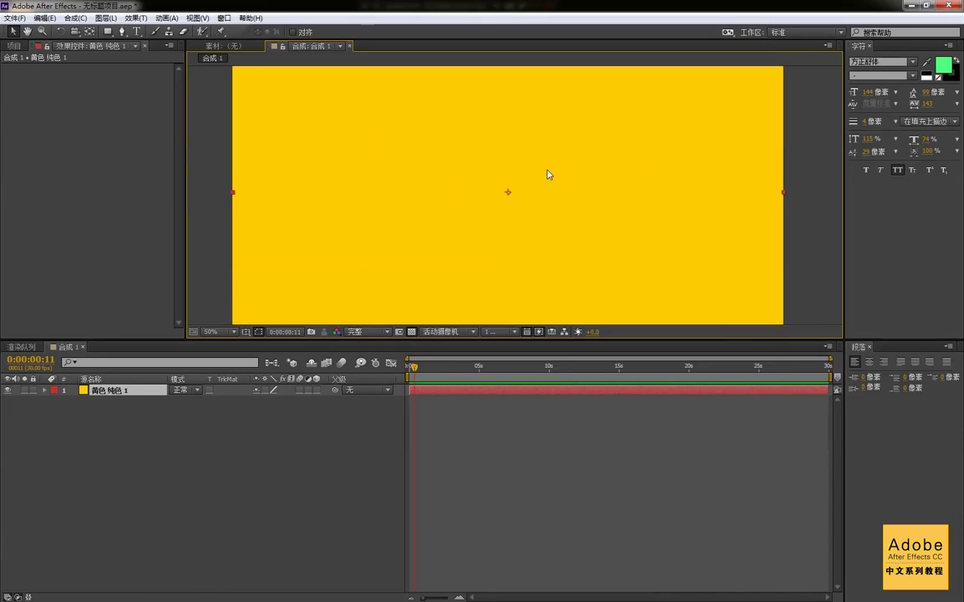
key(comma)
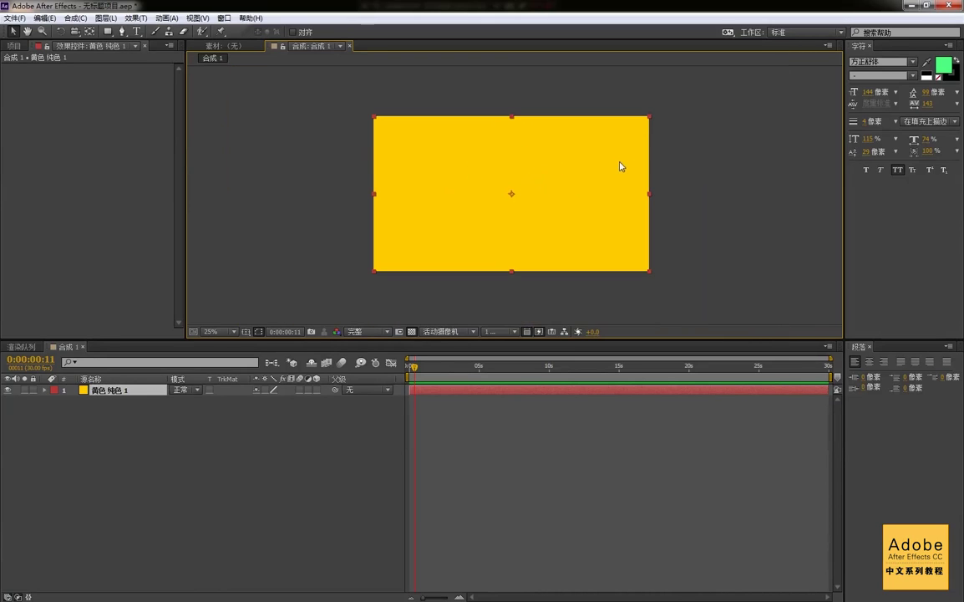
click(106, 396)
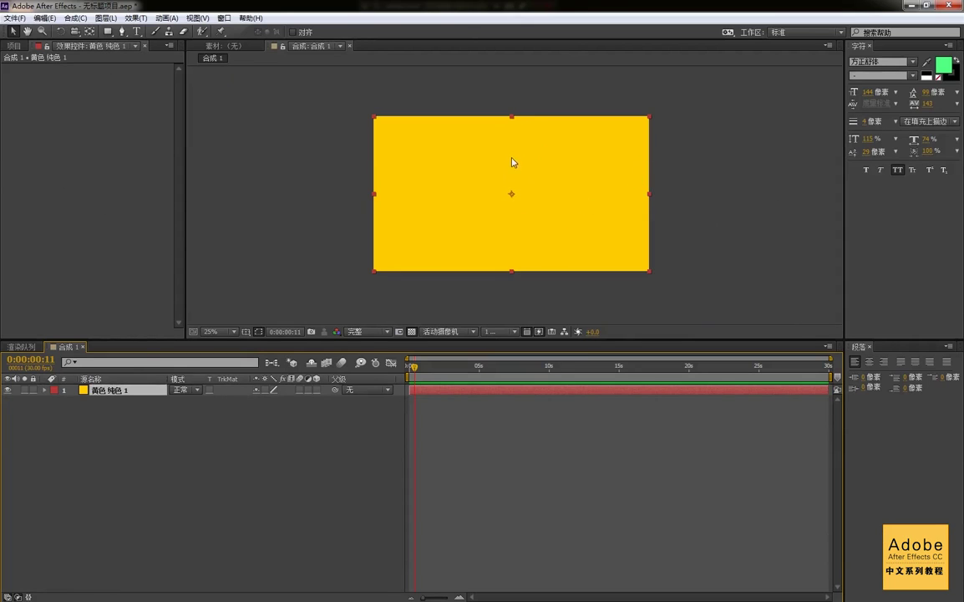
right_click(85, 127)
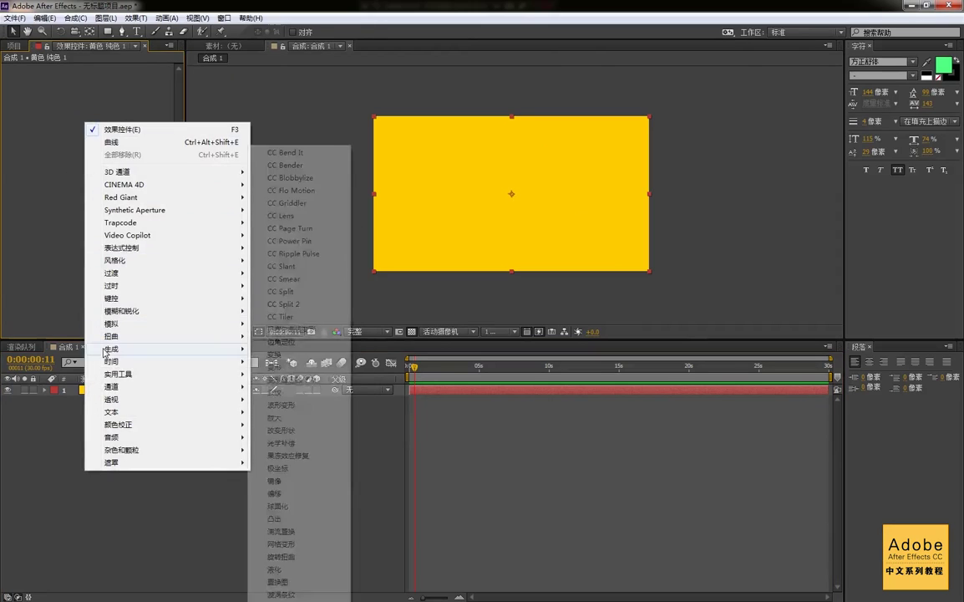
mouse_move(150, 235)
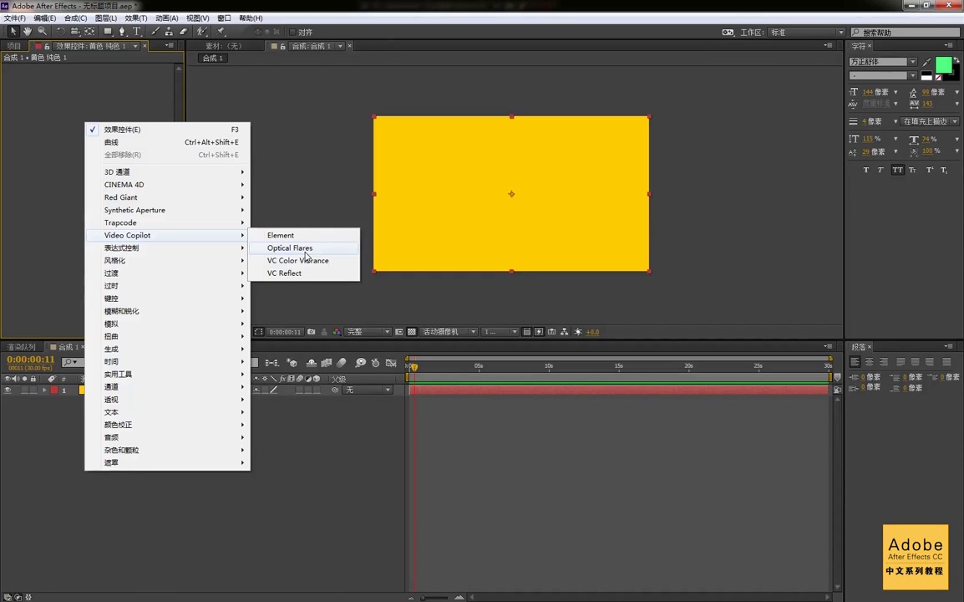
click(306, 249)
drag(457, 163, 523, 138)
key(period)
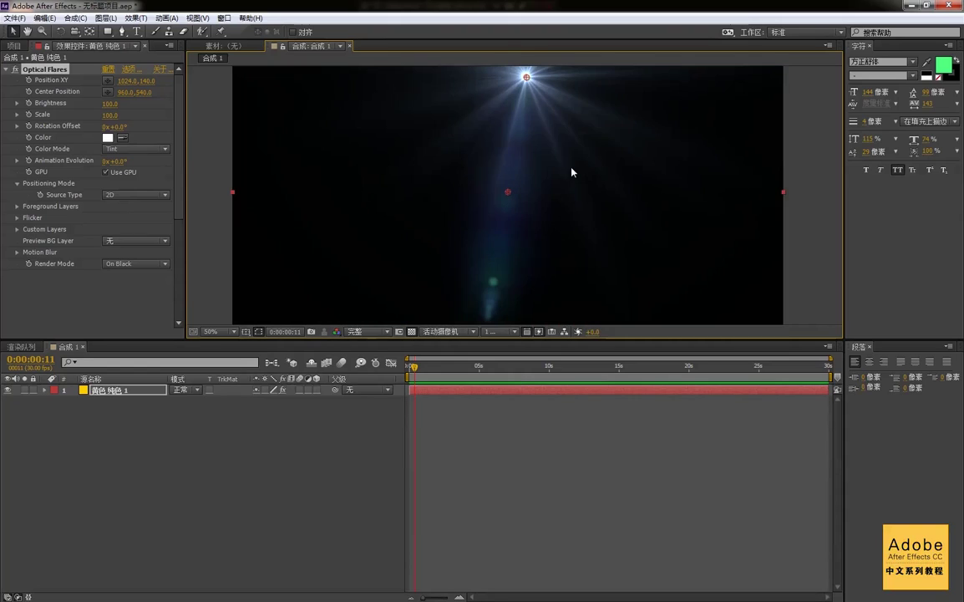
Step: Select the Optical Flares effect and move the flare's light source to about 948, 38 near the frame's upper edge
scroll(489, 224, down, 1)
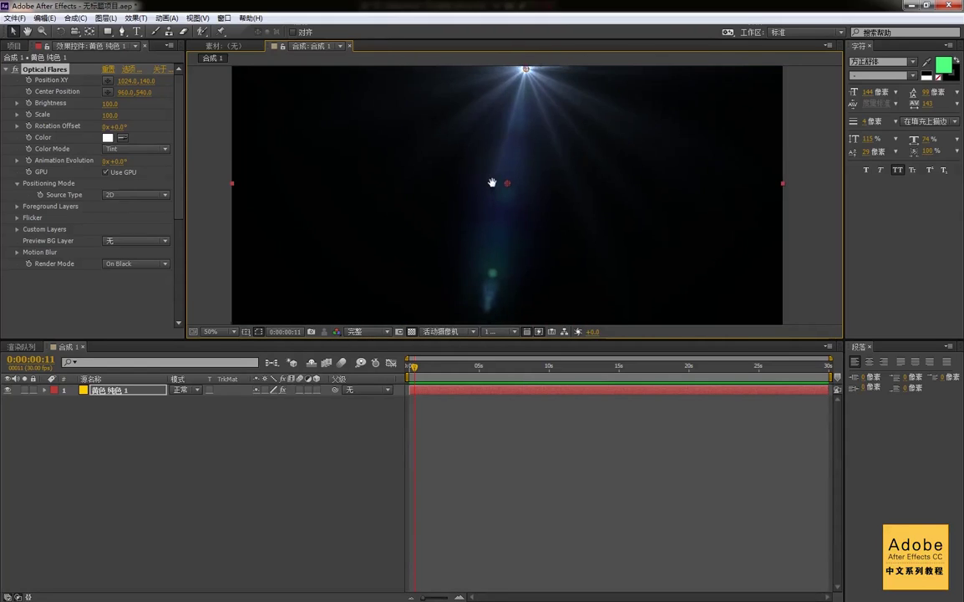
click(109, 437)
click(356, 234)
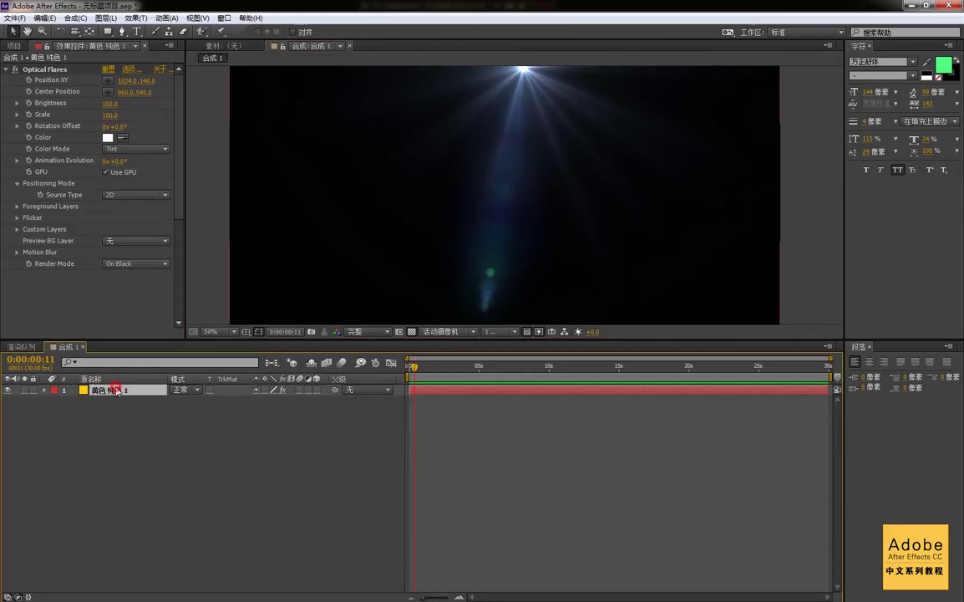
click(79, 70)
key(comma)
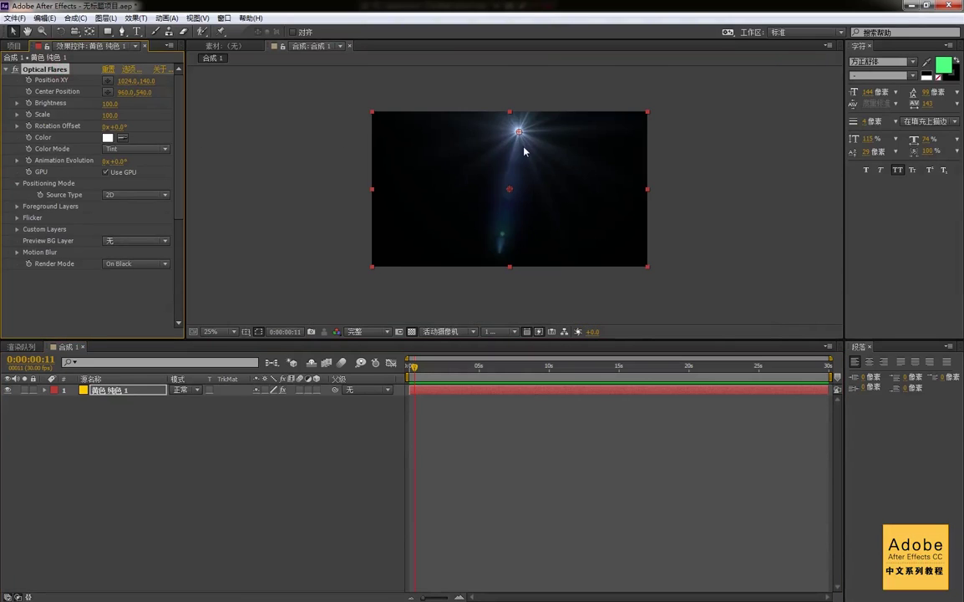
key(period)
drag(527, 142, 519, 157)
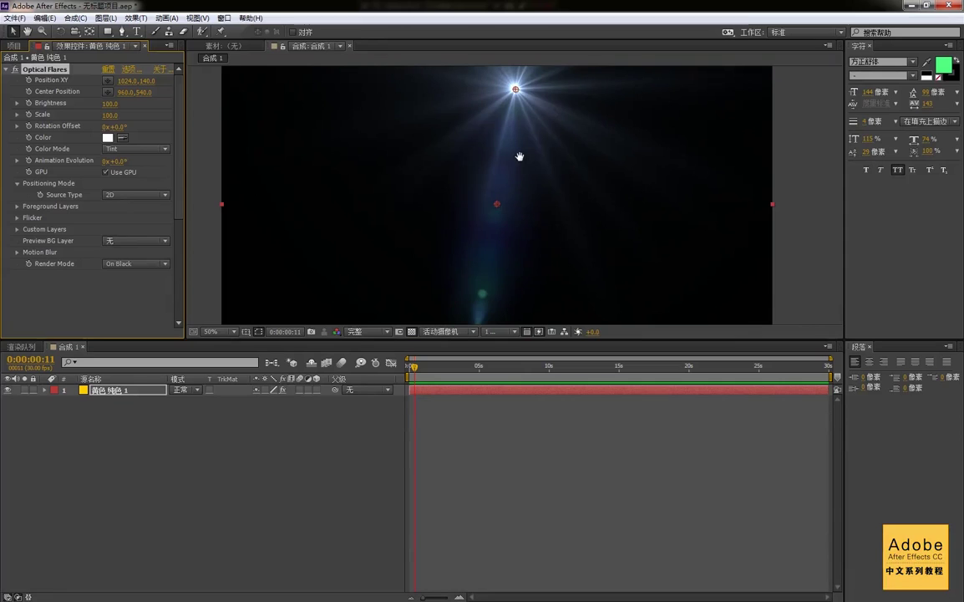
drag(515, 89, 493, 64)
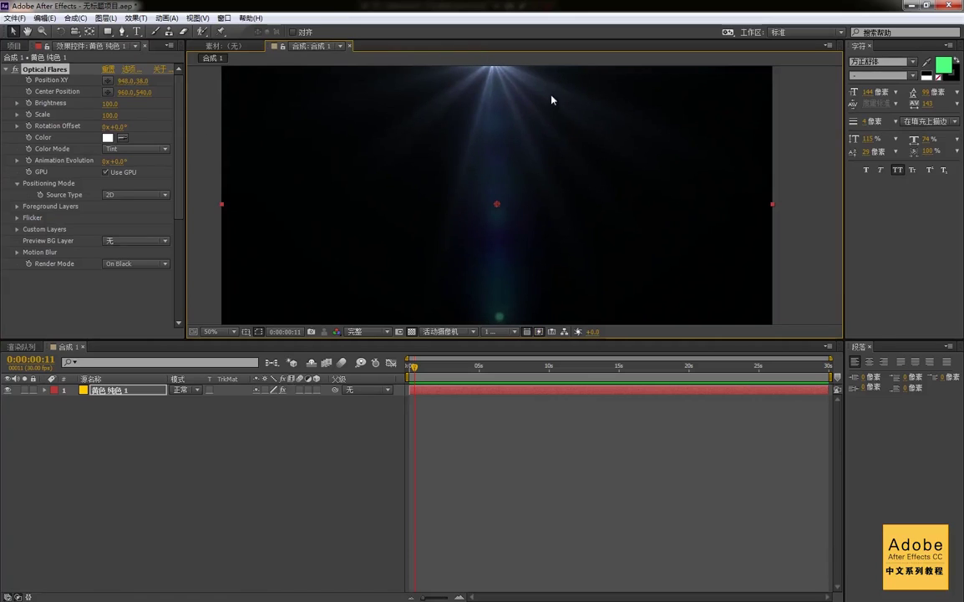
drag(547, 124, 540, 103)
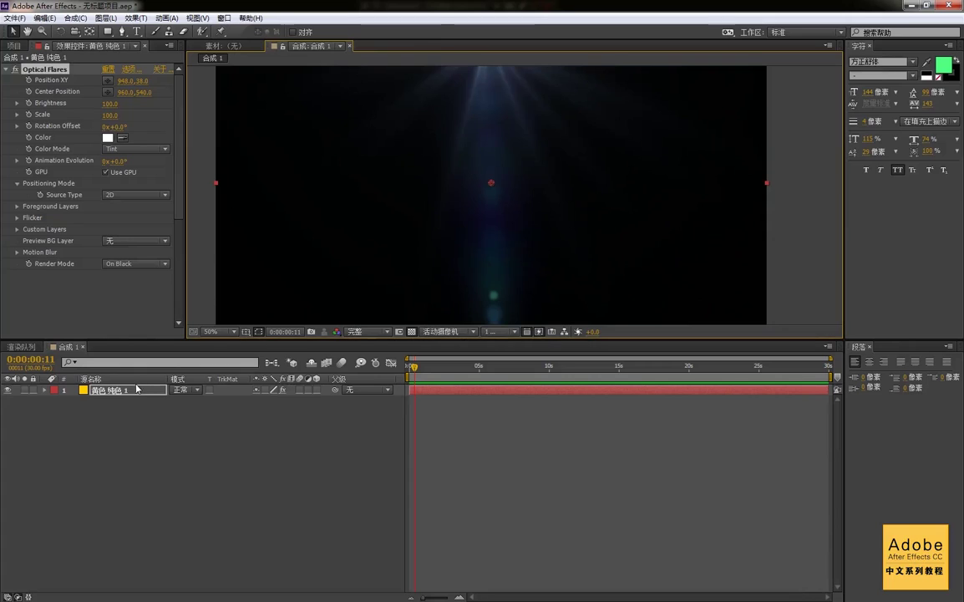
click(511, 218)
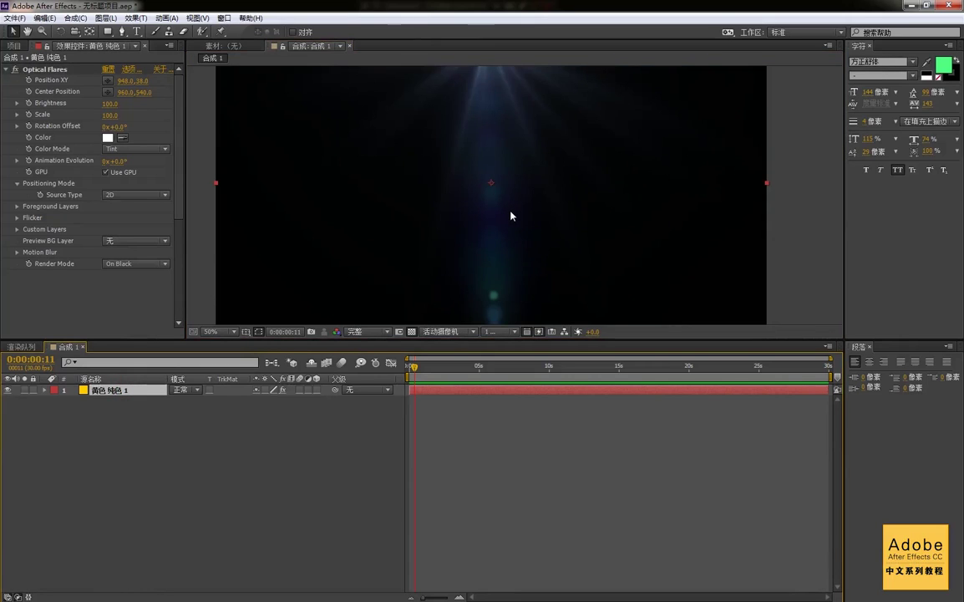
drag(515, 187, 521, 224)
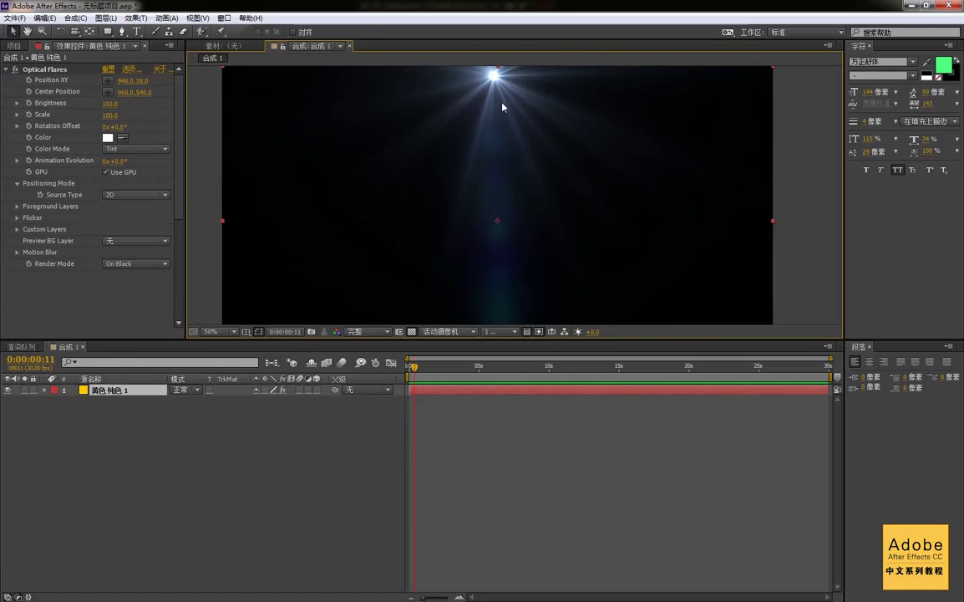
scroll(502, 170, down, 1)
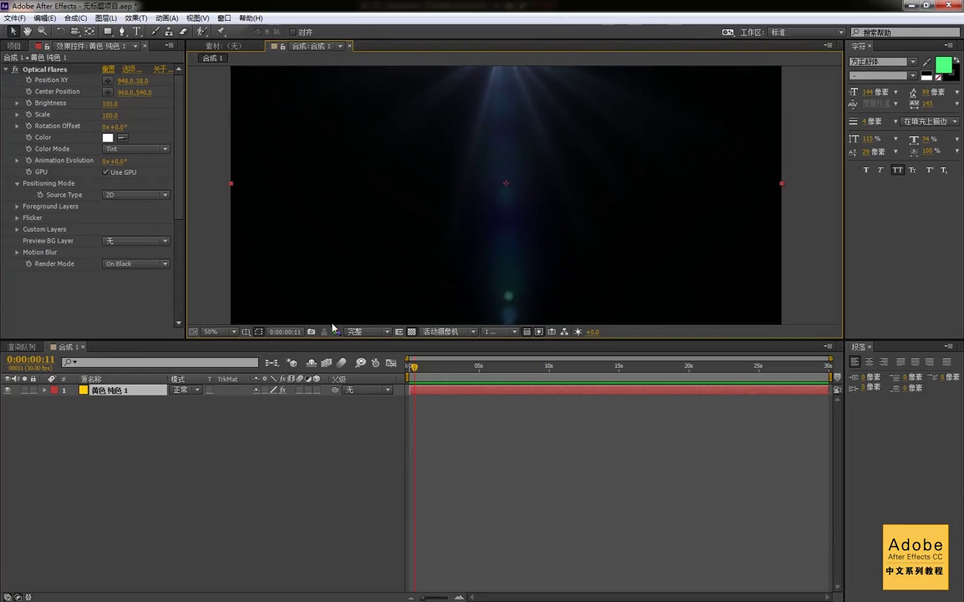
Step: Set the Optical Flares render mode to Over Original so the flare is composited over the yellow solid
click(122, 263)
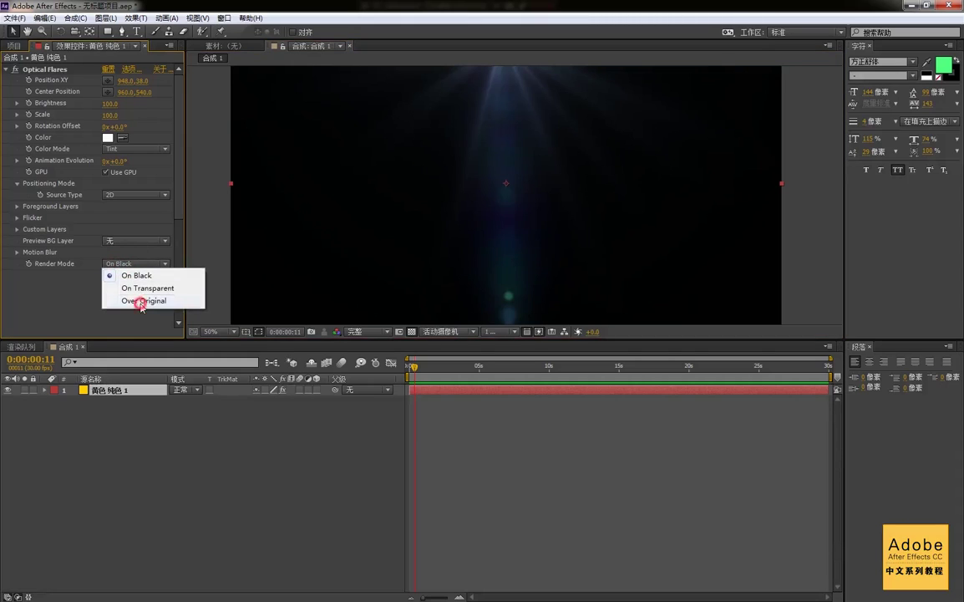
click(142, 299)
scroll(483, 238, up, 1)
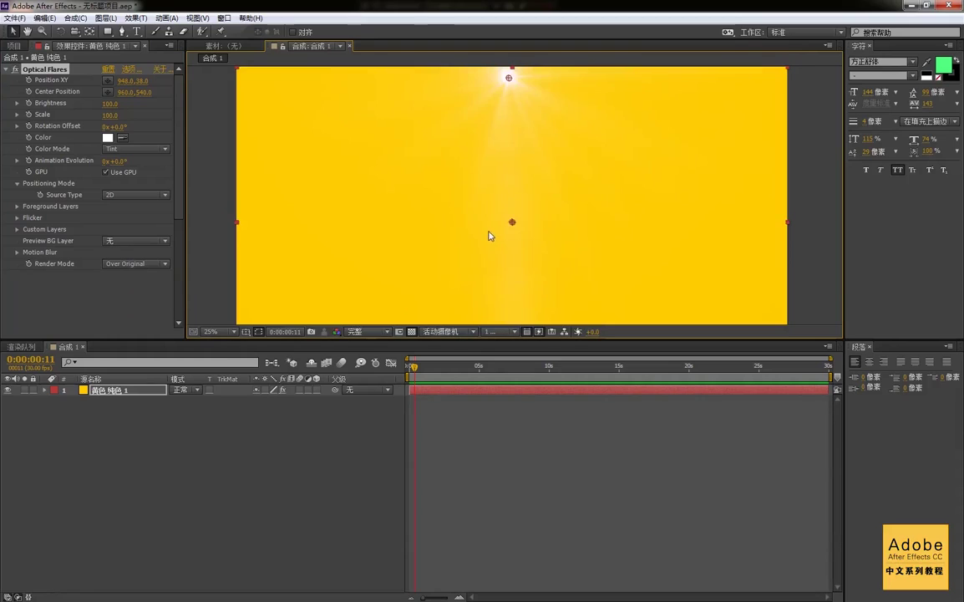
scroll(494, 231, down, 1)
scroll(493, 215, up, 1)
scroll(487, 212, up, 1)
Step: Reposition the flare's light source over the yellow solid to about 918, 147
drag(448, 197, 458, 262)
scroll(474, 223, up, 1)
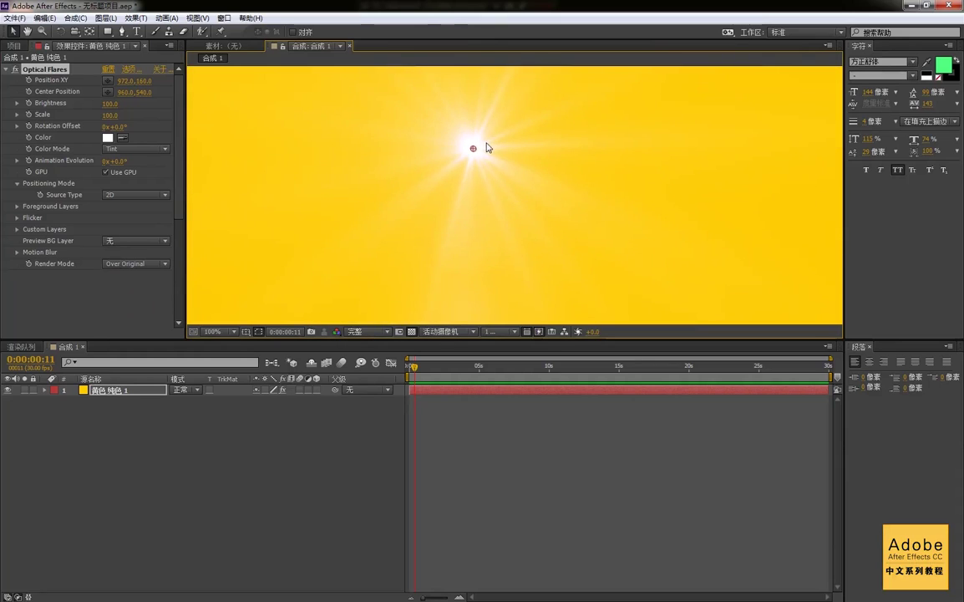
drag(474, 150, 446, 147)
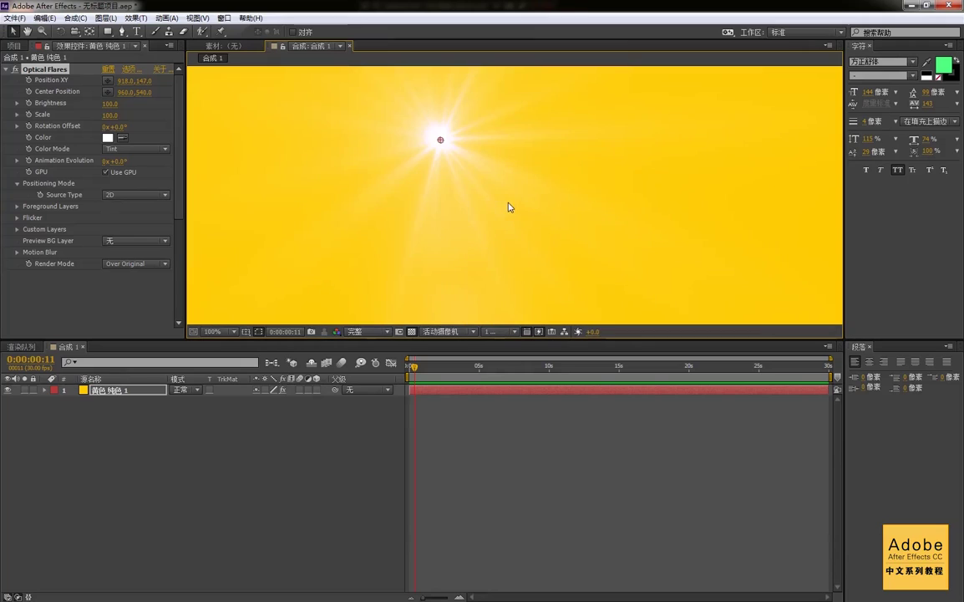
Step: Set the Optical Flares render mode to On Transparent and move the flare's light source to about 901, 115
click(126, 264)
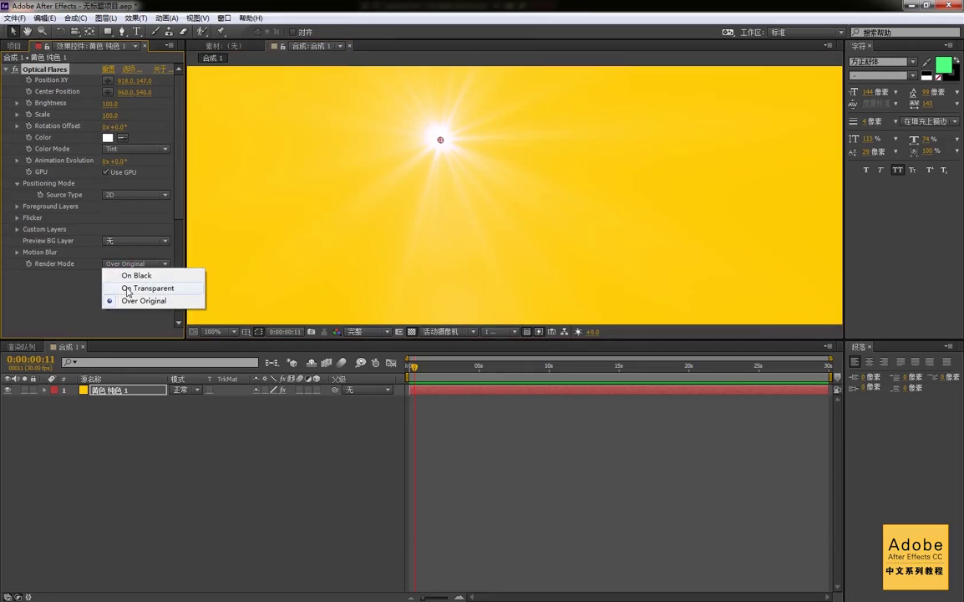
click(135, 288)
mouse_move(439, 142)
mouse_down()
mouse_move(564, 106)
mouse_move(422, 188)
mouse_move(433, 123)
mouse_up()
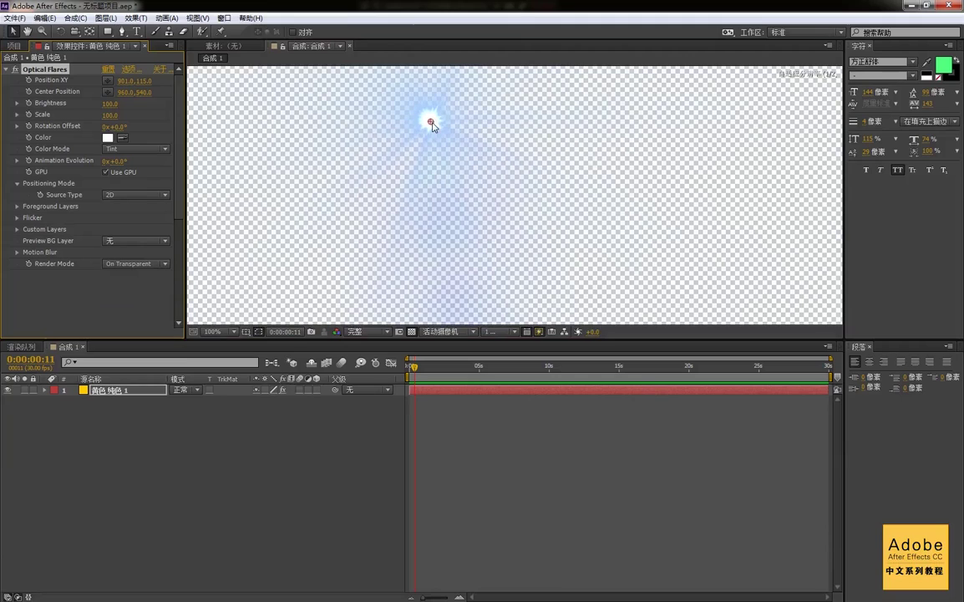
Step: Examine the flare against the transparent background at several magnifications
click(128, 393)
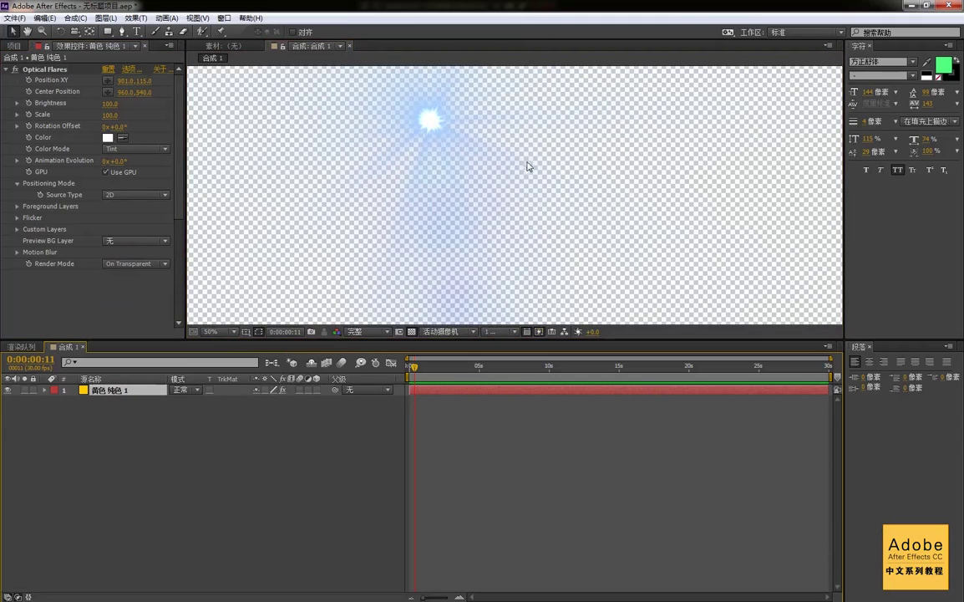
key(comma)
drag(478, 179, 444, 126)
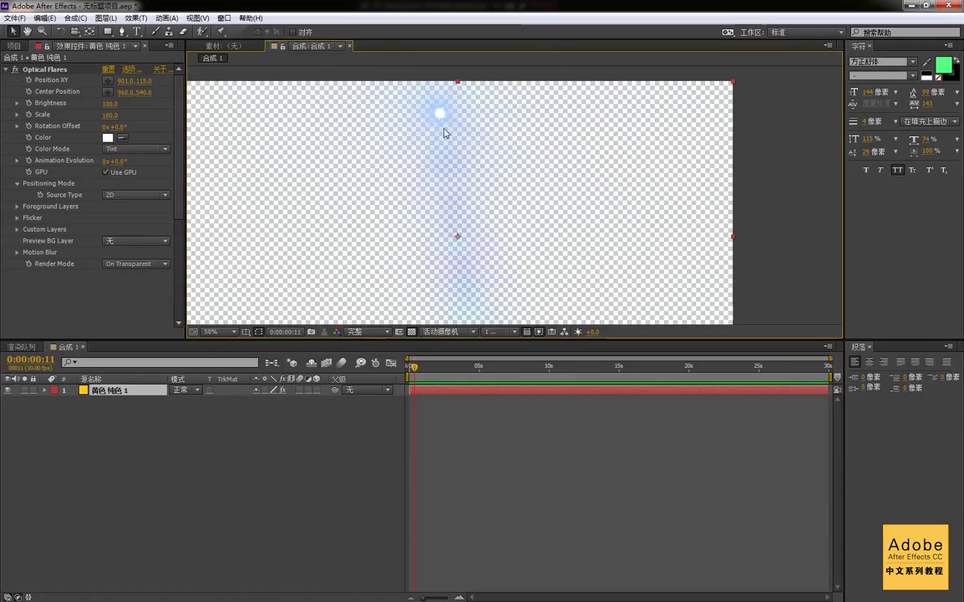
scroll(437, 115, up, 2)
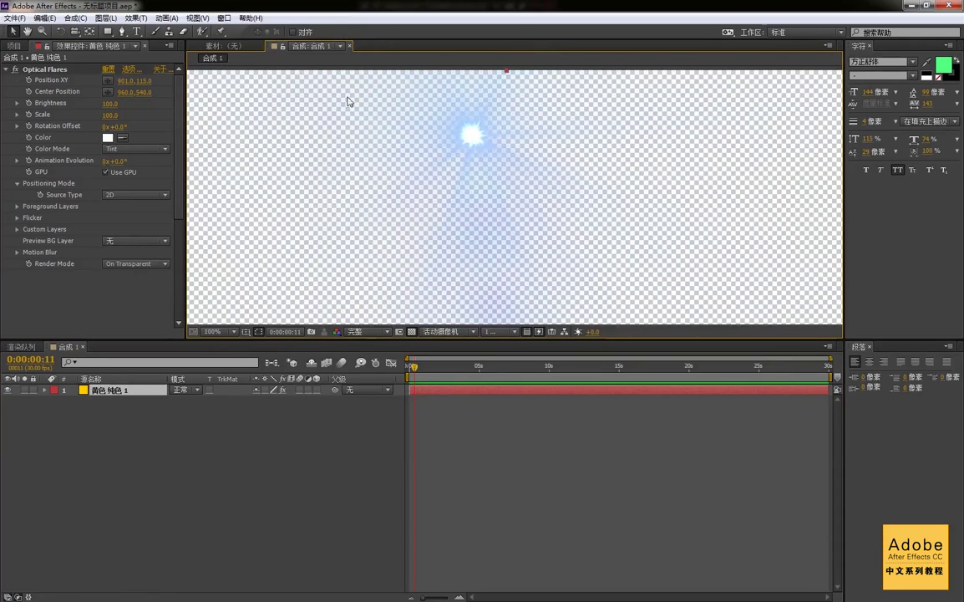
scroll(351, 258, down, 4)
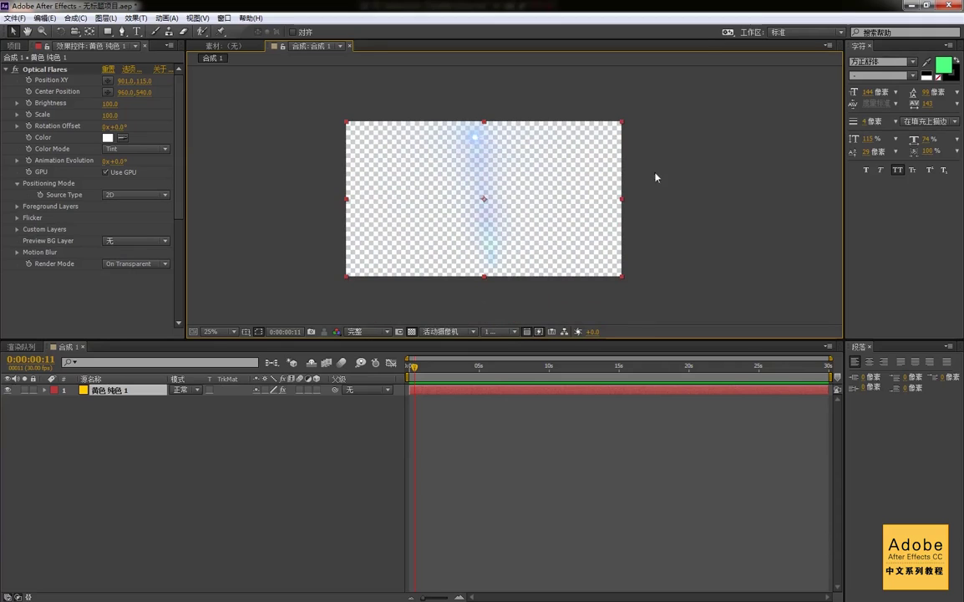
scroll(514, 163, up, 4)
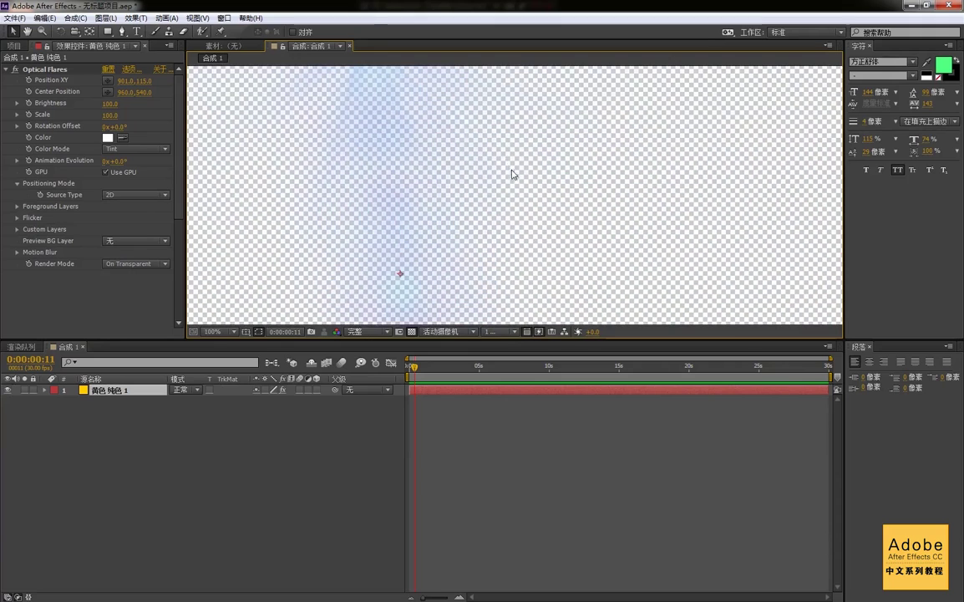
scroll(431, 189, down, 4)
scroll(431, 190, up, 2)
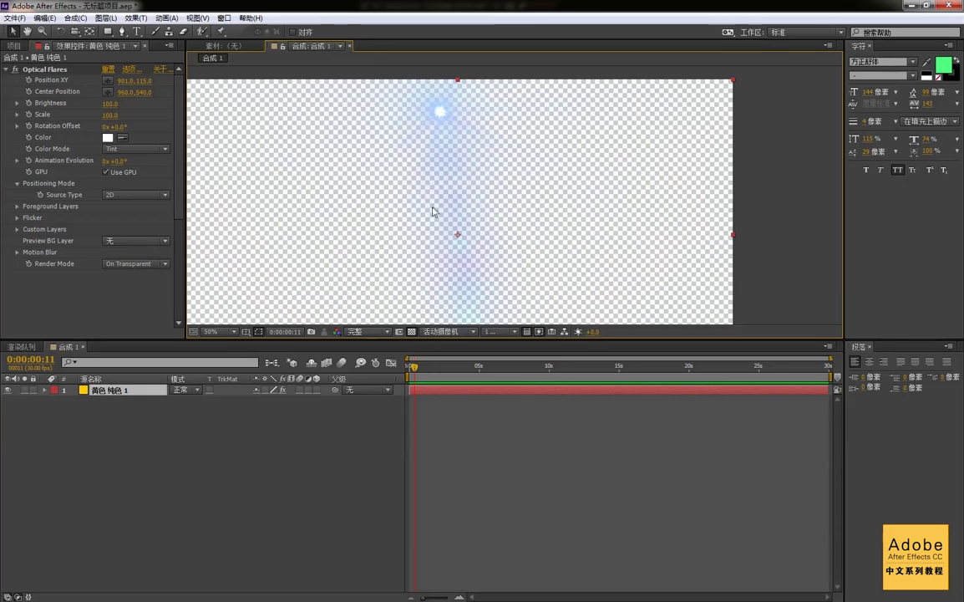
Step: Compare the flare with and without the transparency grid, leaving the grid turned off
click(411, 331)
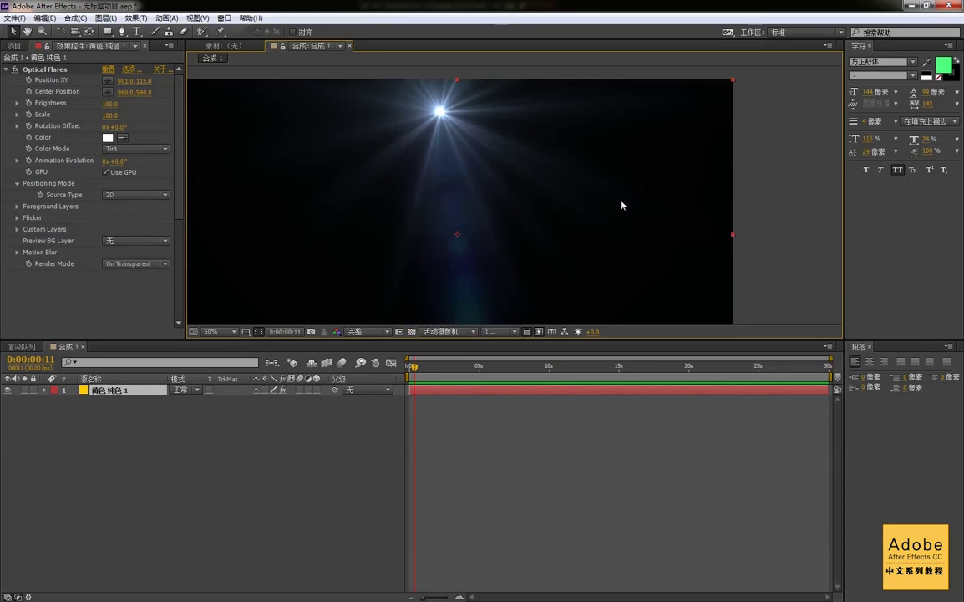
scroll(622, 203, down, 2)
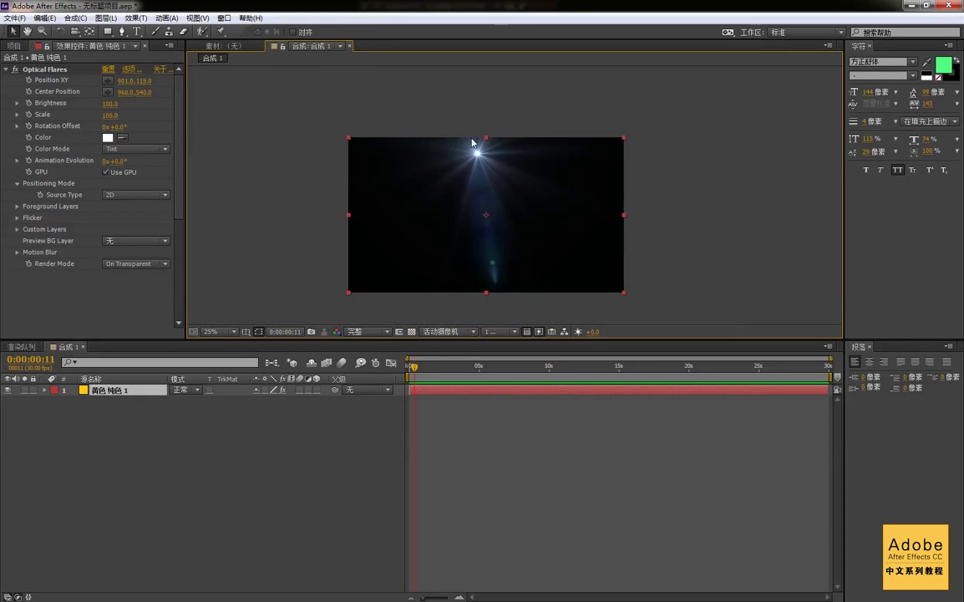
scroll(490, 164, up, 2)
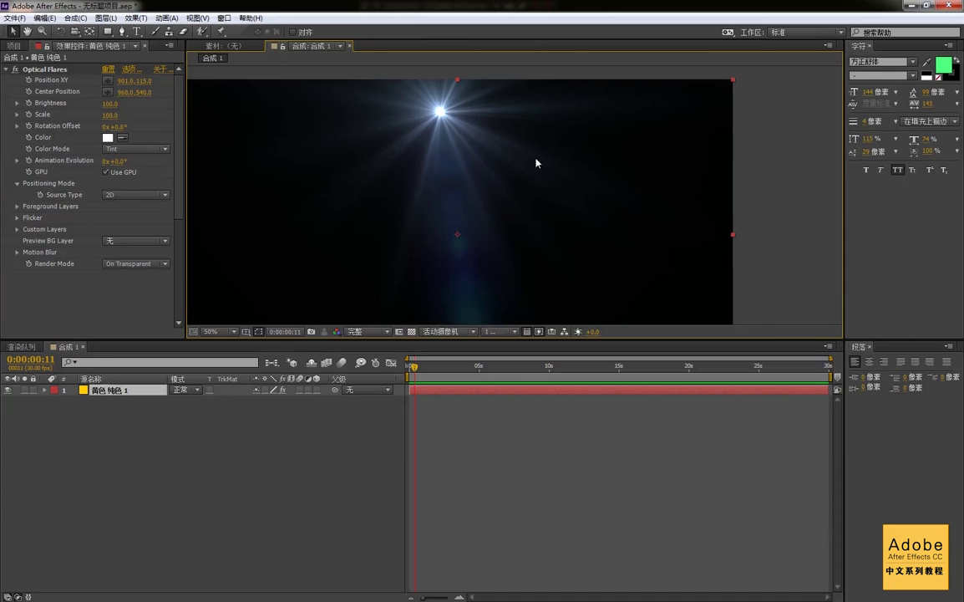
click(411, 331)
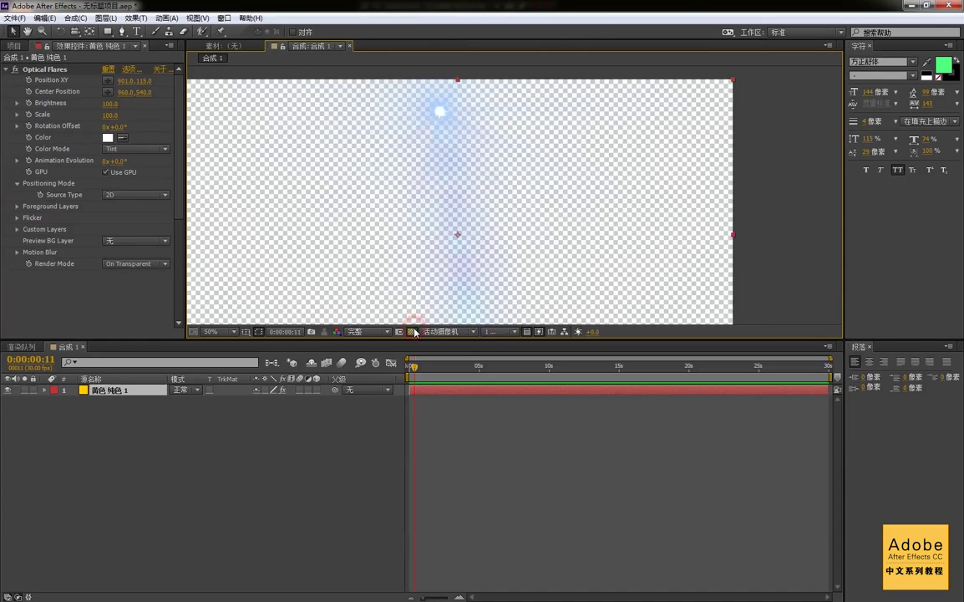
click(411, 331)
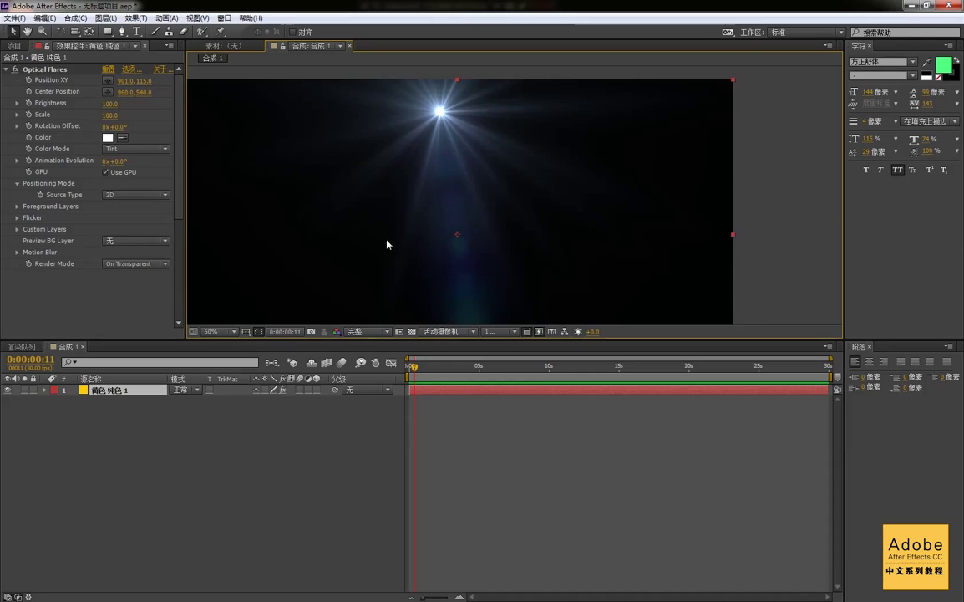
click(411, 331)
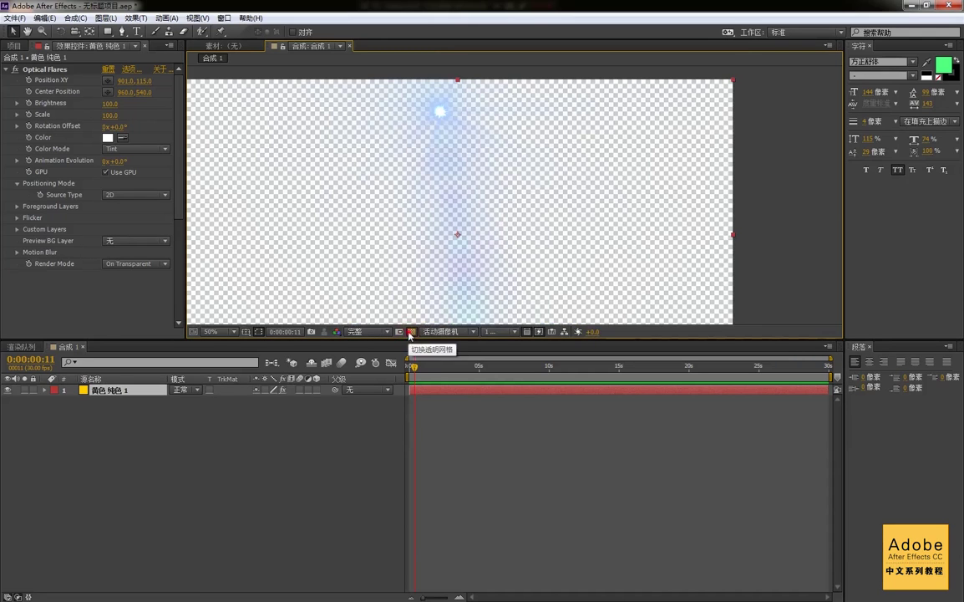
click(410, 330)
click(411, 331)
click(410, 331)
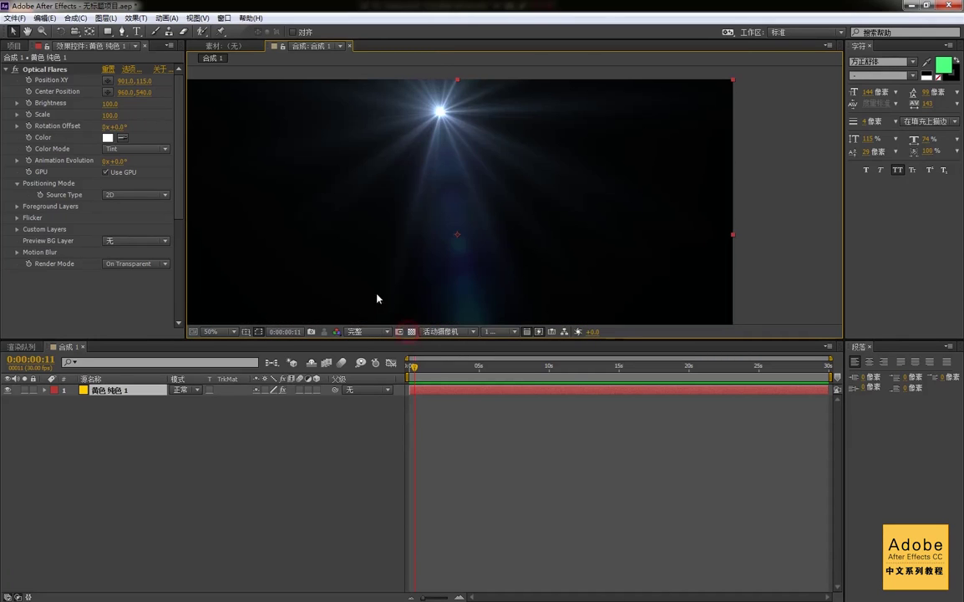
Step: Import AECC0023S.jpg, add it to the composition beneath the yellow solid, and shift the image upward in the frame
click(10, 46)
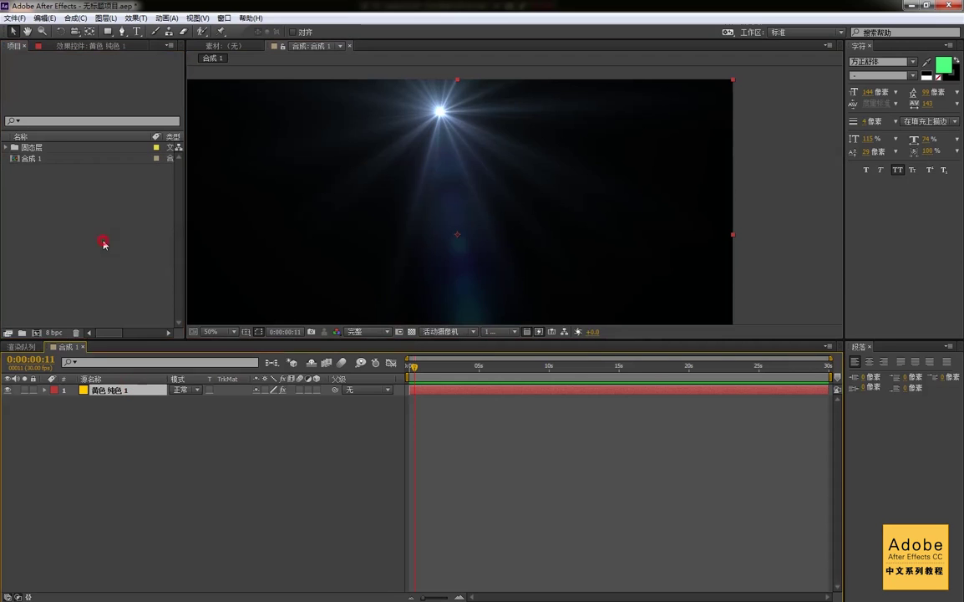
double_click(104, 243)
click(368, 173)
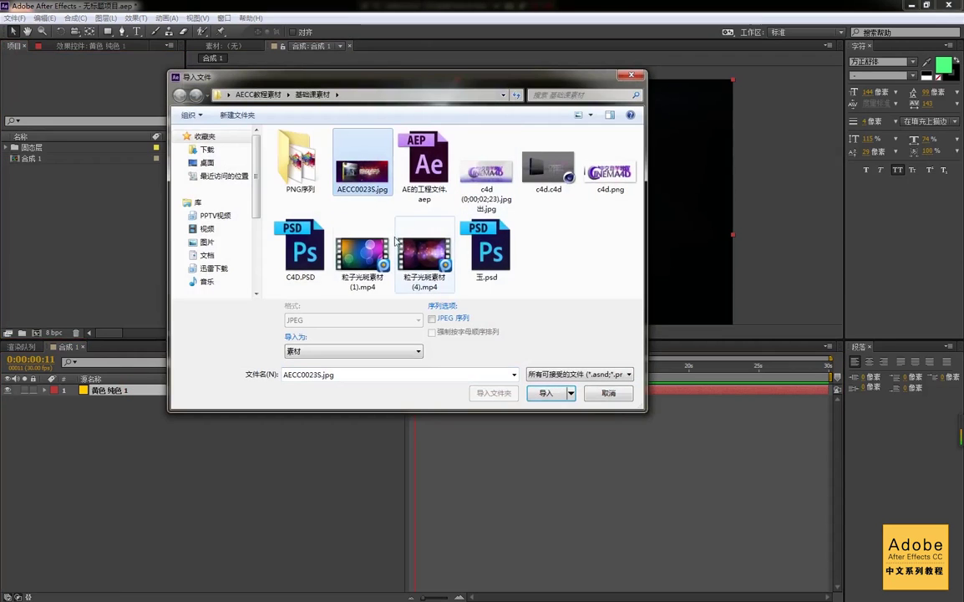
click(545, 393)
drag(69, 154, 80, 414)
drag(463, 154, 448, 119)
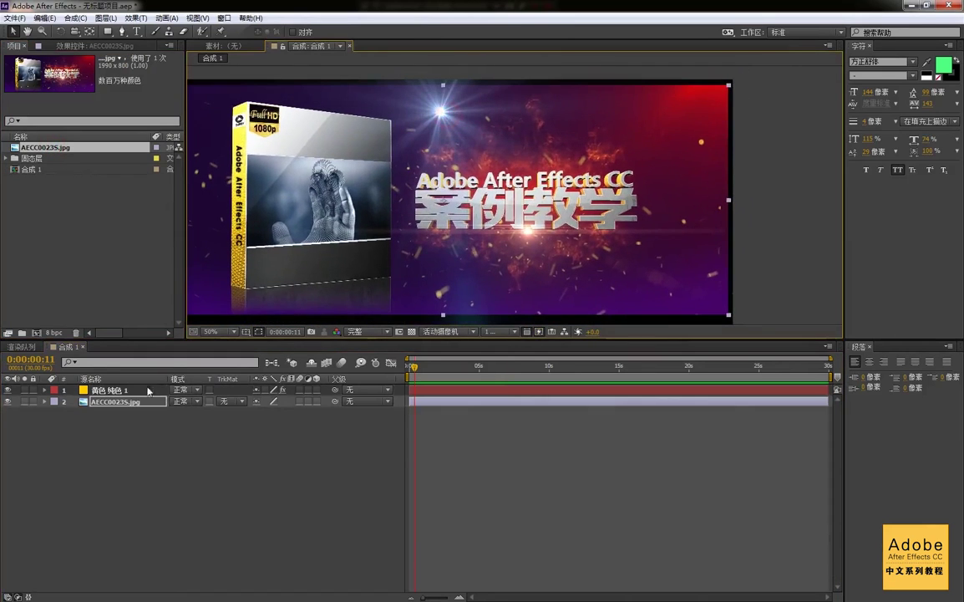
Step: Move the Optical Flares light source to about 547, 109, over the upper edge of the pictured software box
click(467, 125)
click(88, 45)
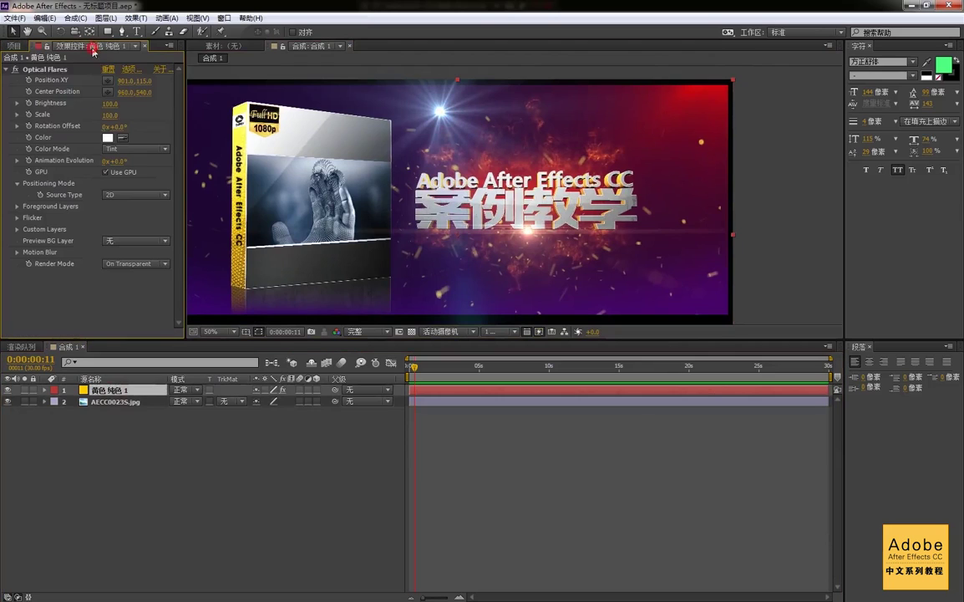
click(45, 69)
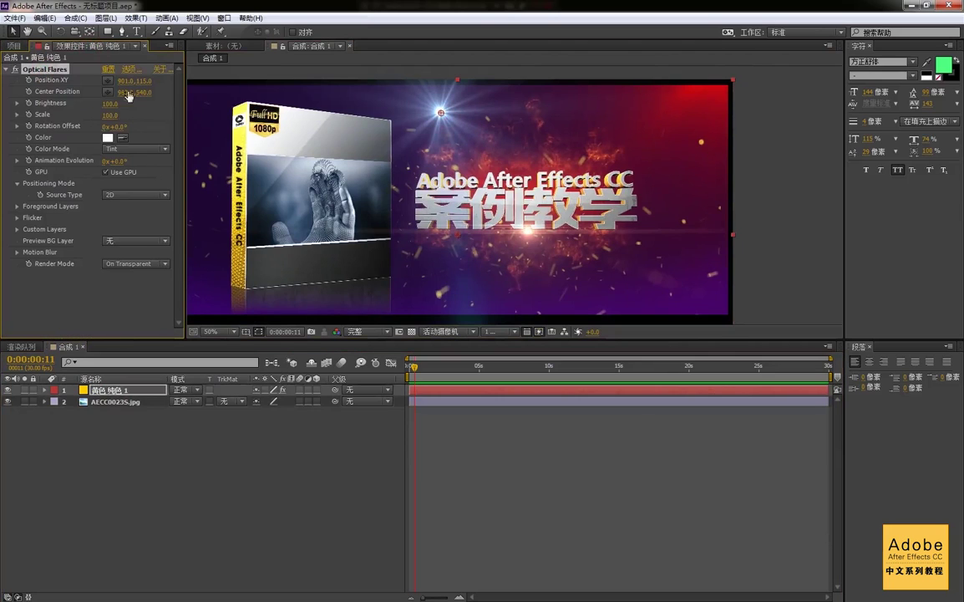
drag(440, 113, 340, 111)
Step: Delete the Optical Flares effect from the yellow solid layer
click(42, 60)
click(127, 392)
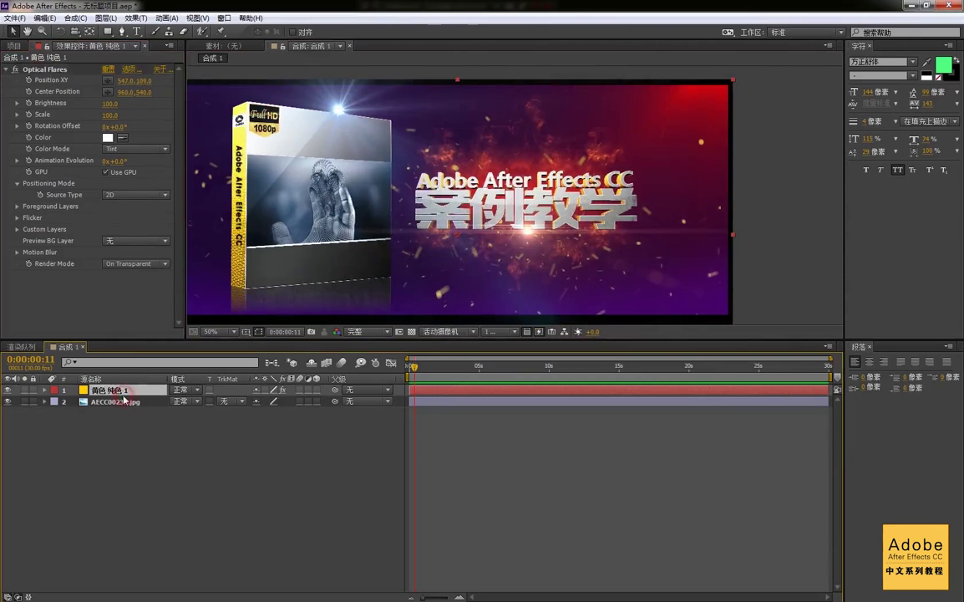
click(45, 70)
key(Delete)
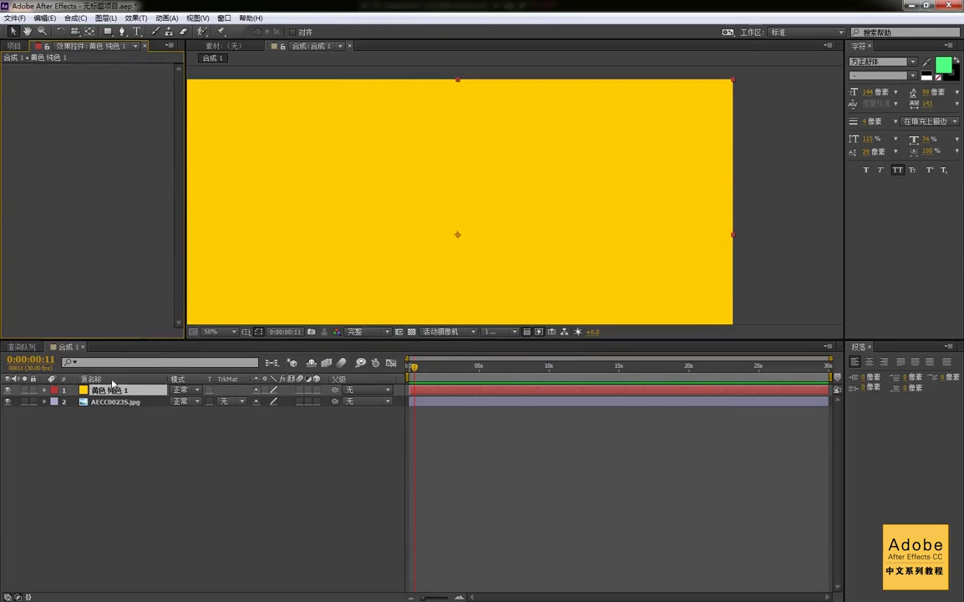
Step: Scale the yellow solid up from its corner so it extends slightly beyond the composition frame on all sides
click(99, 350)
scroll(465, 228, down, 1)
scroll(473, 220, up, 1)
scroll(573, 205, down, 1)
scroll(575, 205, up, 1)
scroll(576, 164, down, 1)
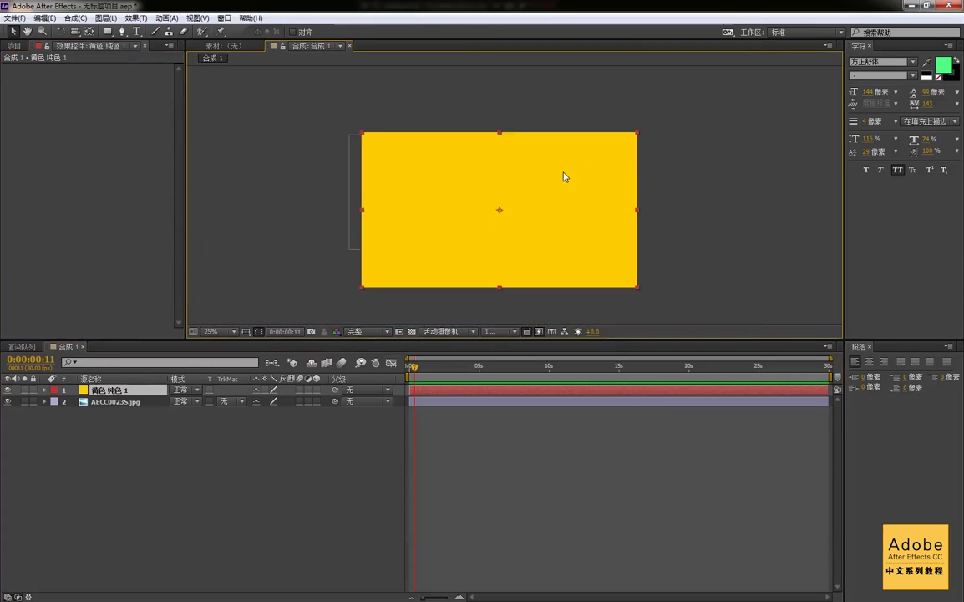
scroll(564, 167, up, 1)
mouse_move(564, 165)
mouse_down()
mouse_move(583, 120)
mouse_move(560, 146)
mouse_up()
scroll(493, 153, down, 1)
scroll(520, 154, up, 1)
scroll(560, 147, down, 1)
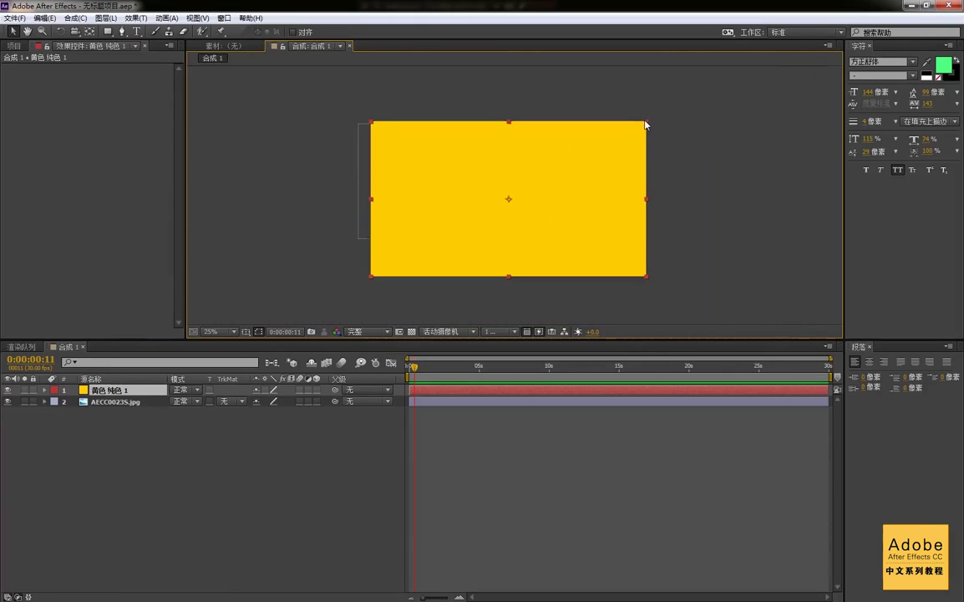
mouse_move(648, 127)
mouse_down()
mouse_move(637, 126)
mouse_move(648, 127)
mouse_up()
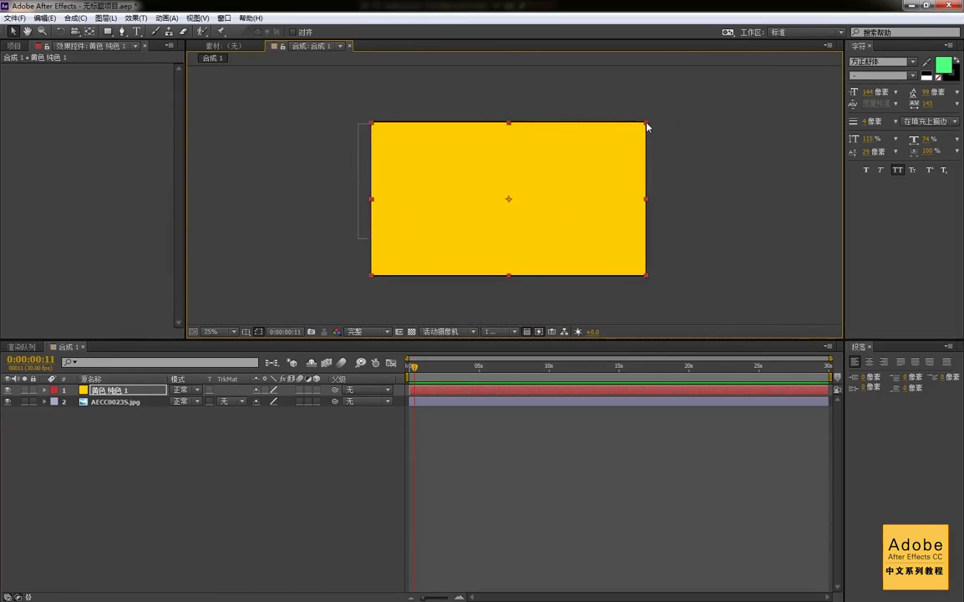
mouse_move(644, 125)
mouse_down()
mouse_move(572, 169)
mouse_move(646, 121)
mouse_up()
Step: Examine the enlarged yellow solid's outline against the composition frame at different magnifications
scroll(633, 143, up, 1)
scroll(585, 154, down, 1)
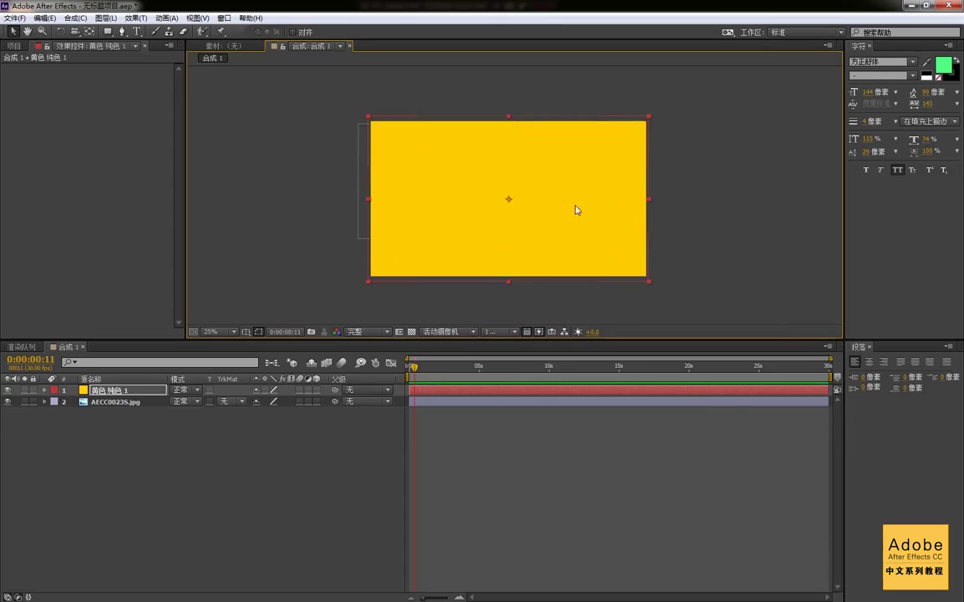
scroll(564, 172, up, 1)
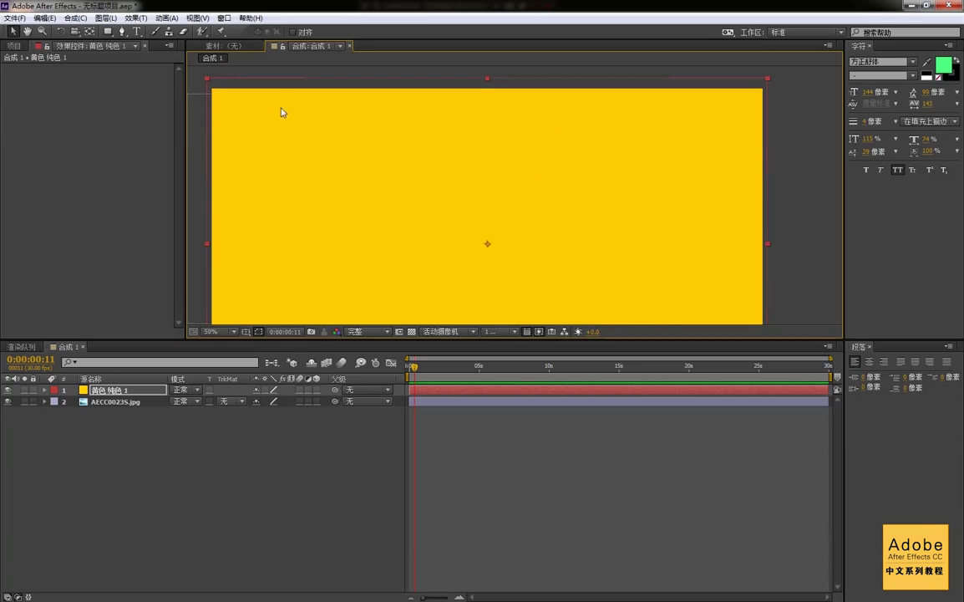
mouse_move(558, 216)
mouse_down()
mouse_move(562, 178)
mouse_move(553, 209)
mouse_up()
key(comma)
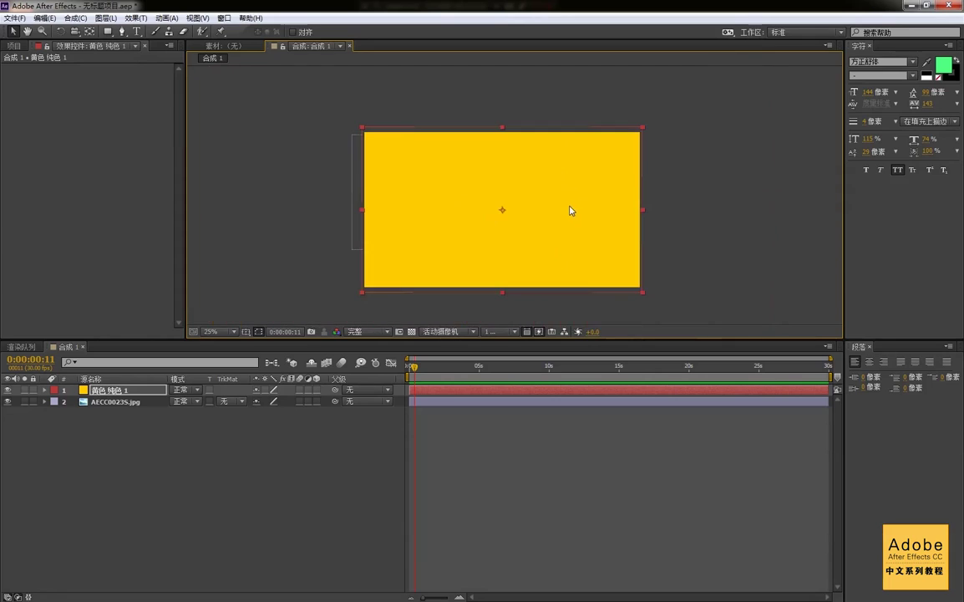
key(period)
key(comma)
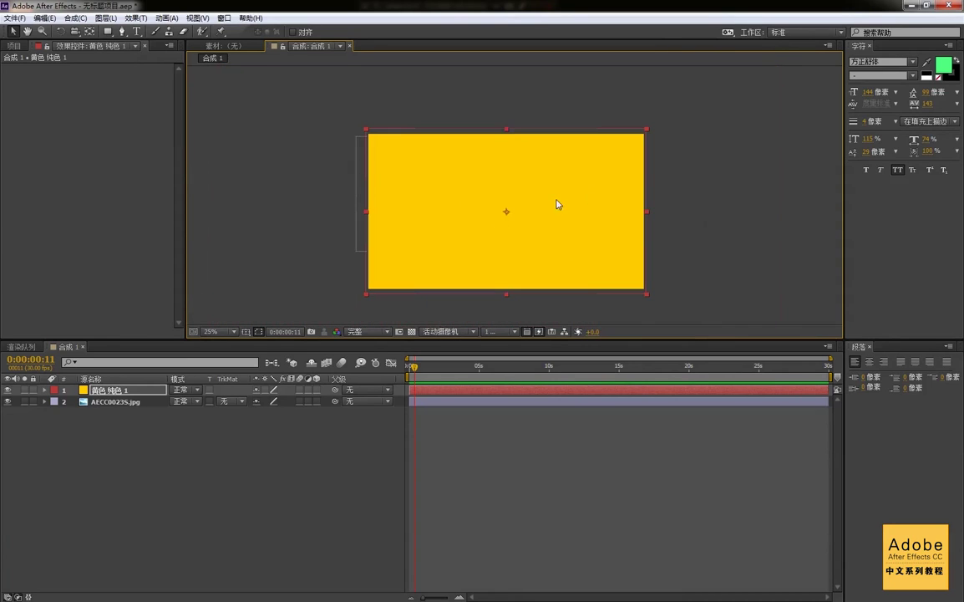
key(period)
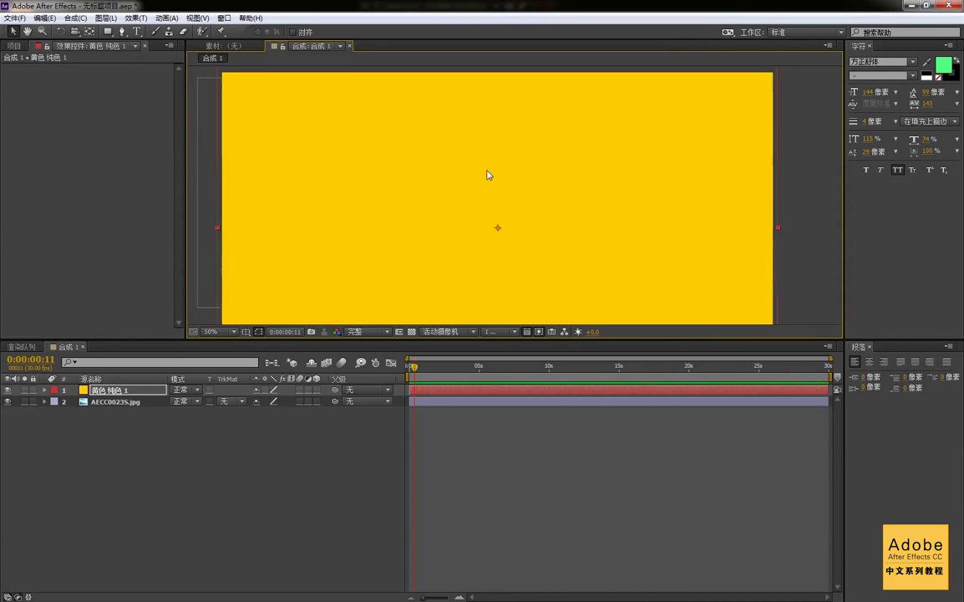
Step: Draw a curved five-point mask path on the yellow solid with the Pen tool, over the title text area
key(g)
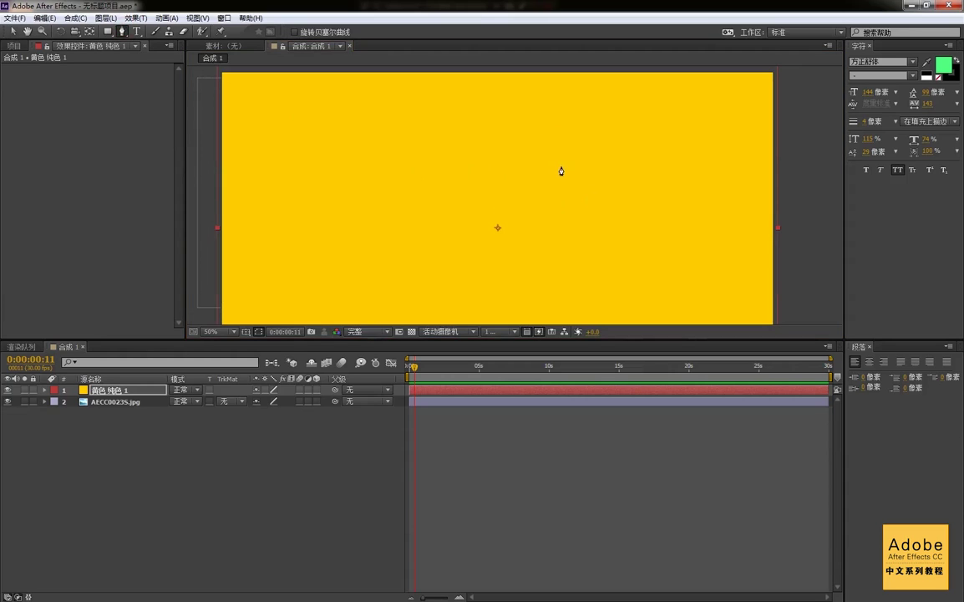
drag(480, 147, 497, 117)
click(612, 147)
click(641, 247)
drag(532, 297, 470, 295)
drag(434, 251, 438, 228)
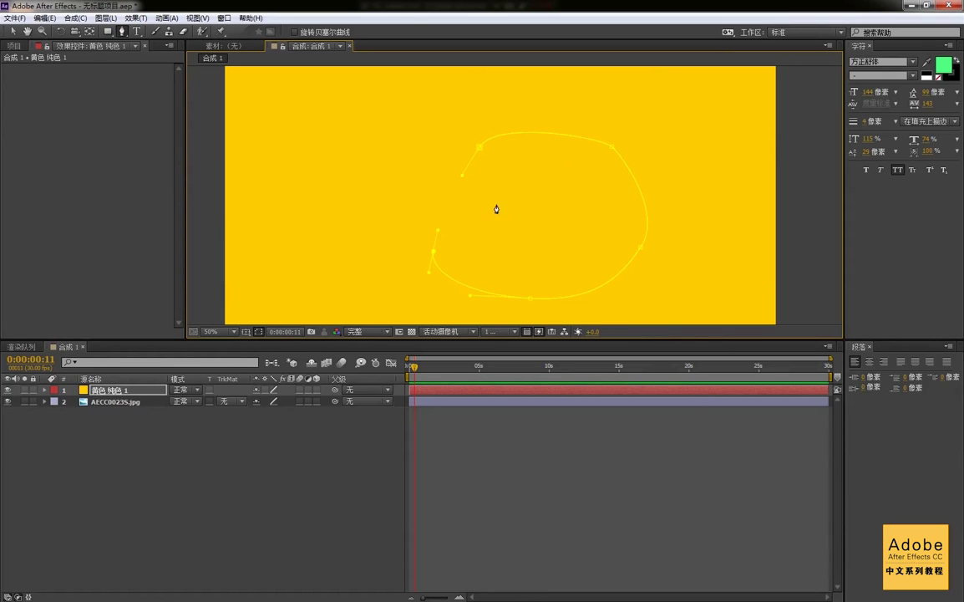
click(480, 151)
Step: Close the mask path by joining its first and last points, and keep the yellow solid layer selected
click(120, 392)
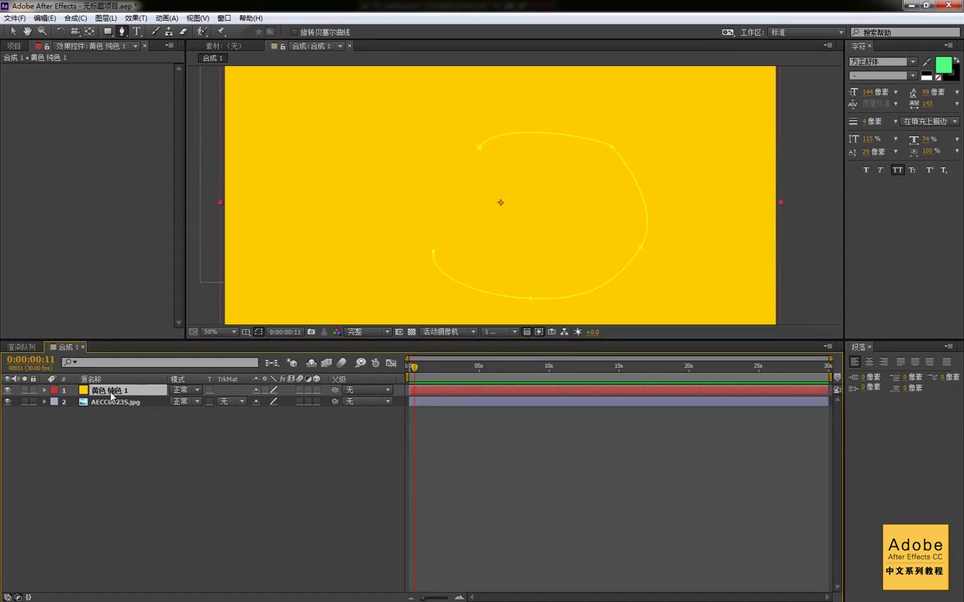
click(480, 152)
click(434, 259)
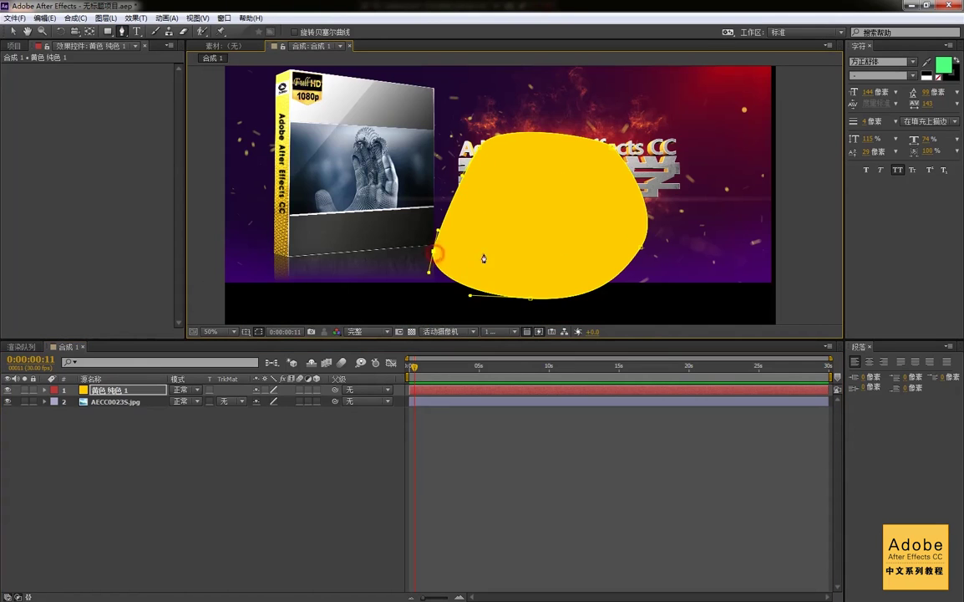
scroll(545, 163, up, 2)
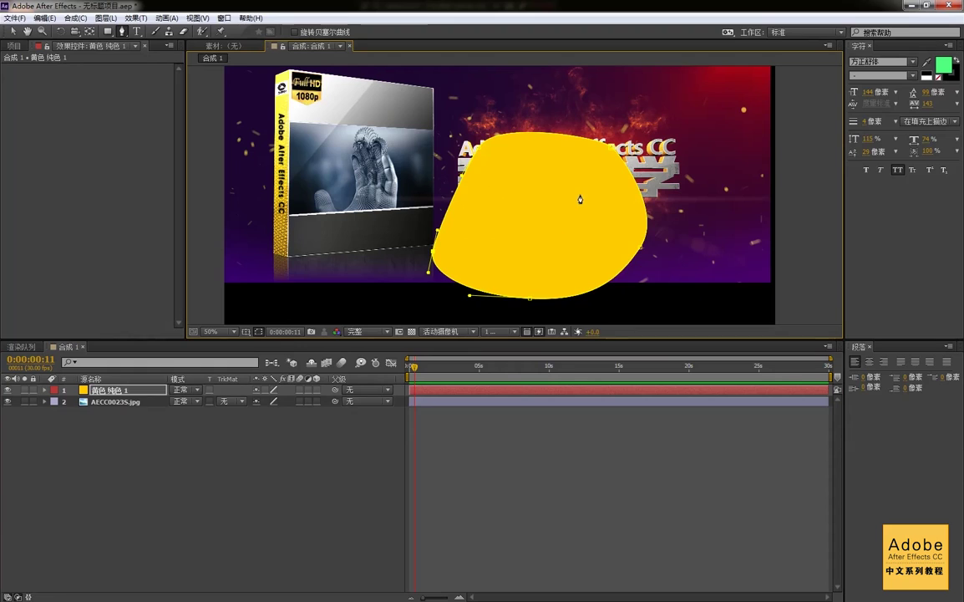
click(136, 390)
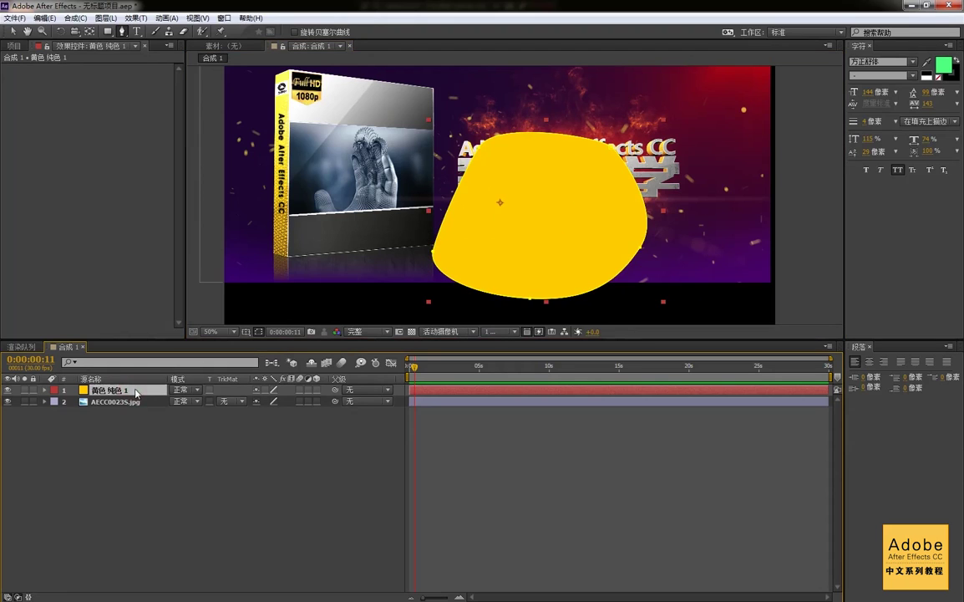